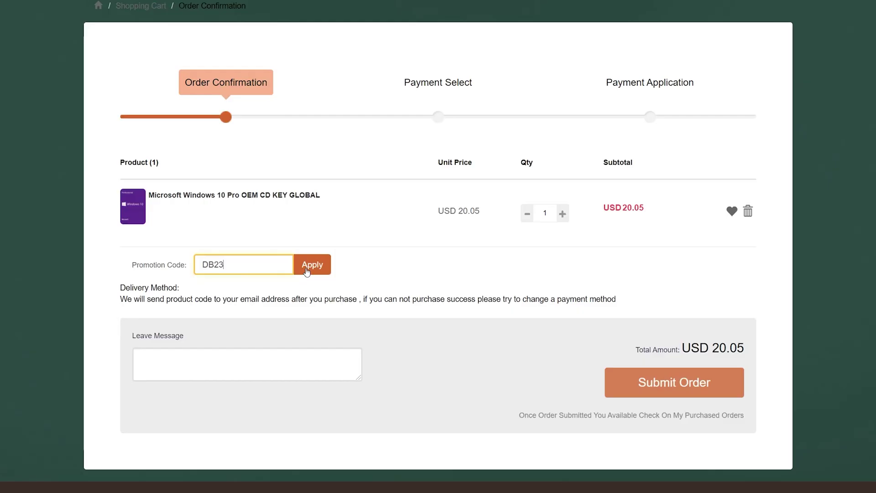
- Buy the Windows 10 Pro OEM key with the promo code, then view the purchased key
left_click(313, 262)
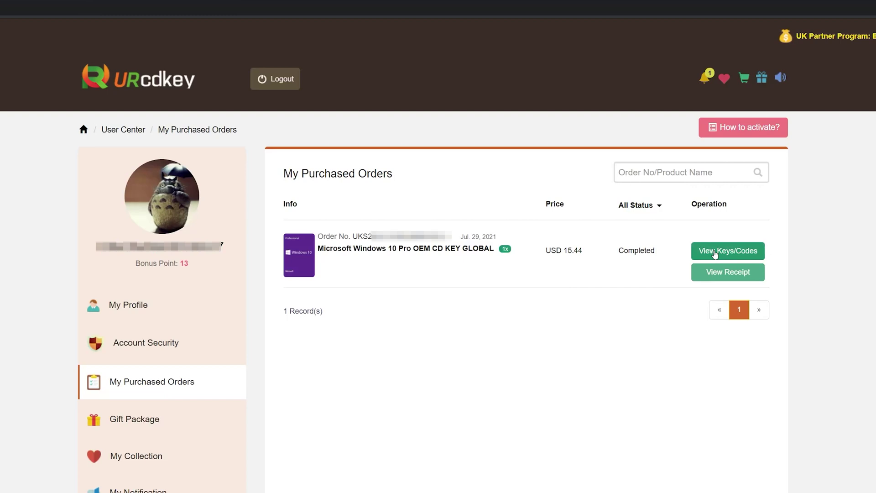
left_click(715, 254)
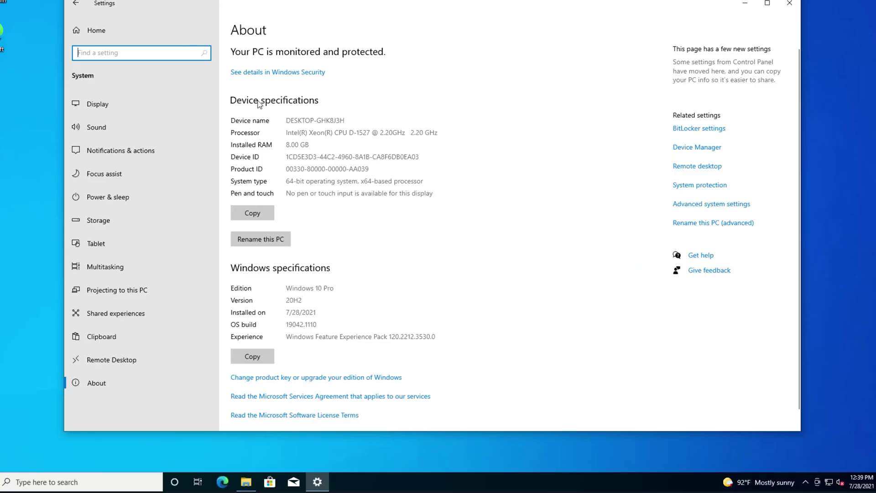
- Enter the purchased key under Change product key, activate Windows, and verify with slmgr.vbs /xpr
scroll(270, 372, "down", 1)
left_click(289, 361)
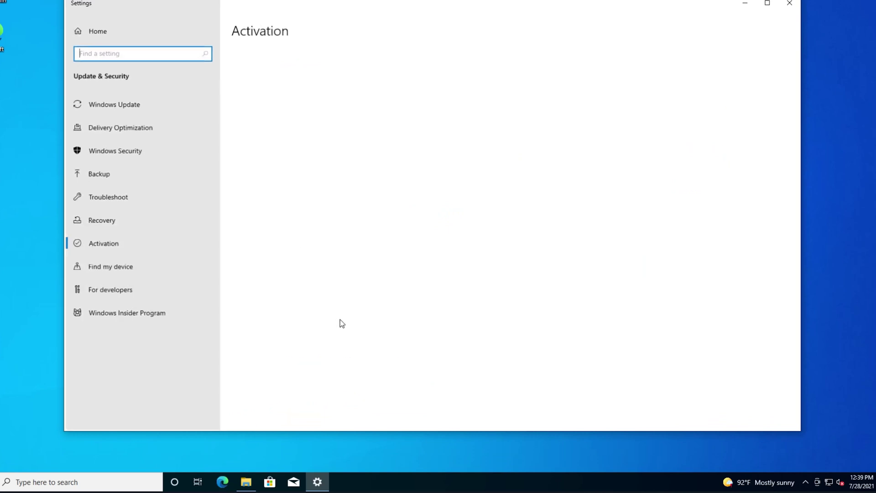
left_click(274, 292)
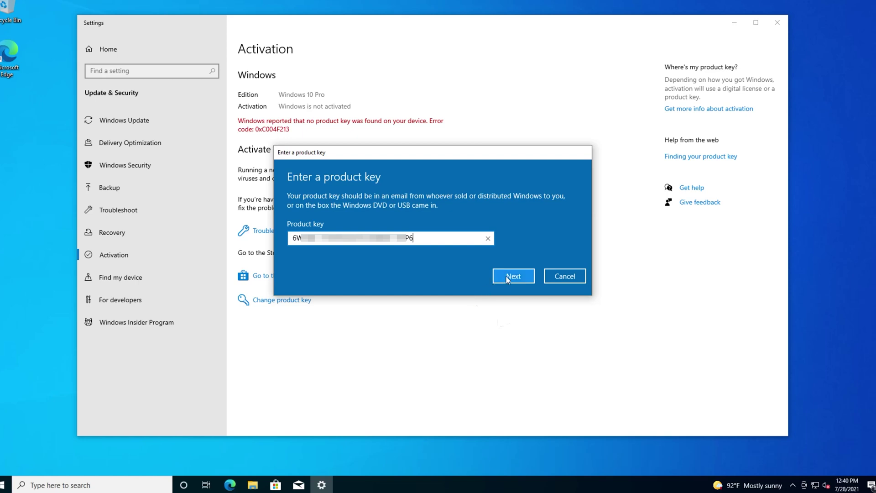
left_click(508, 277)
left_click(510, 253)
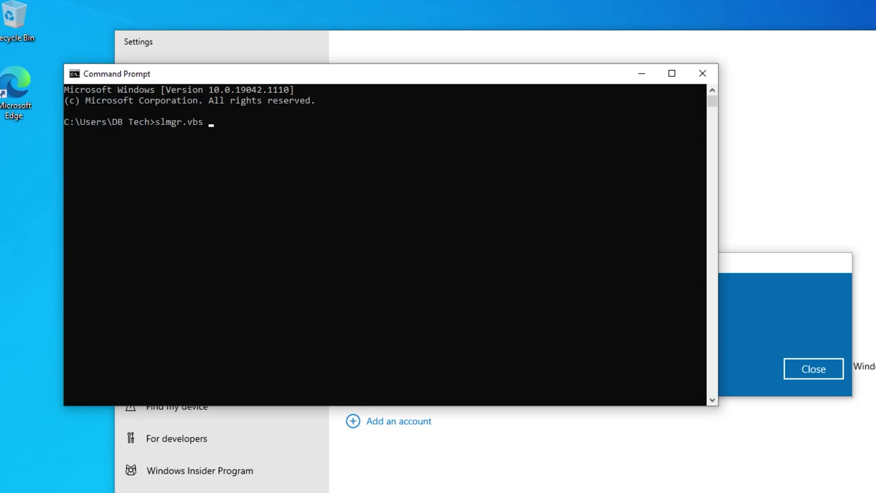
key("Return")
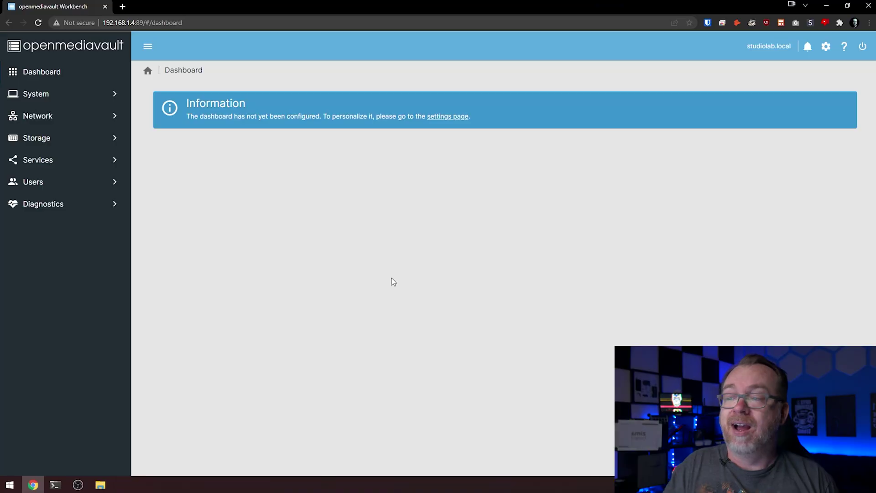
- Enable the CPU, CPU Utilization, Containers, File Systems, Load Average and Memory dashboard widgets
left_click(437, 120)
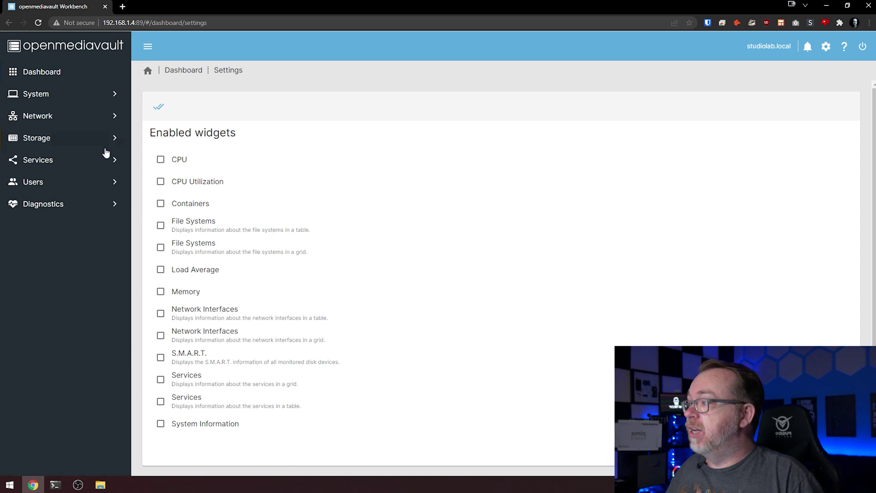
left_click(183, 161)
left_click(189, 181)
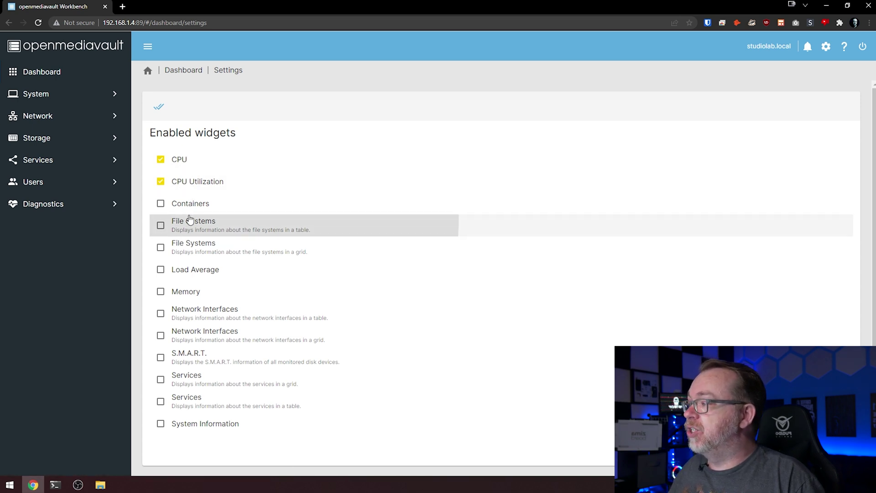
left_click(181, 223)
left_click(184, 211)
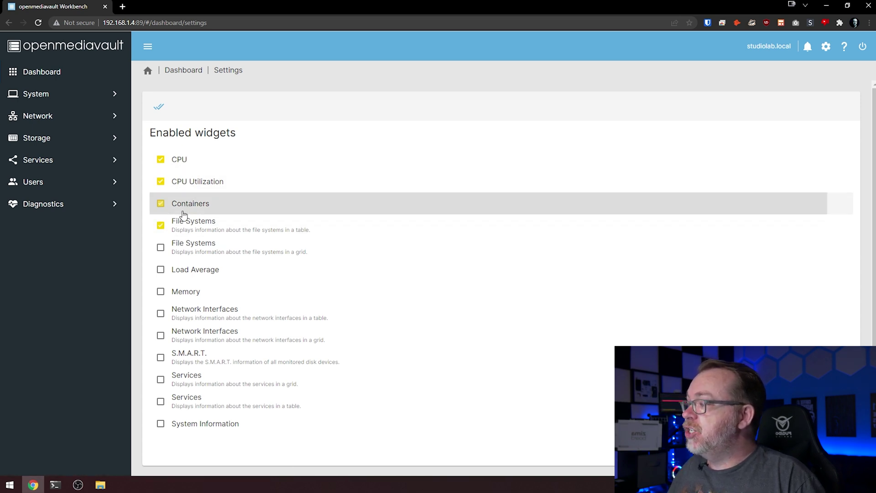
left_click(181, 249)
left_click(182, 269)
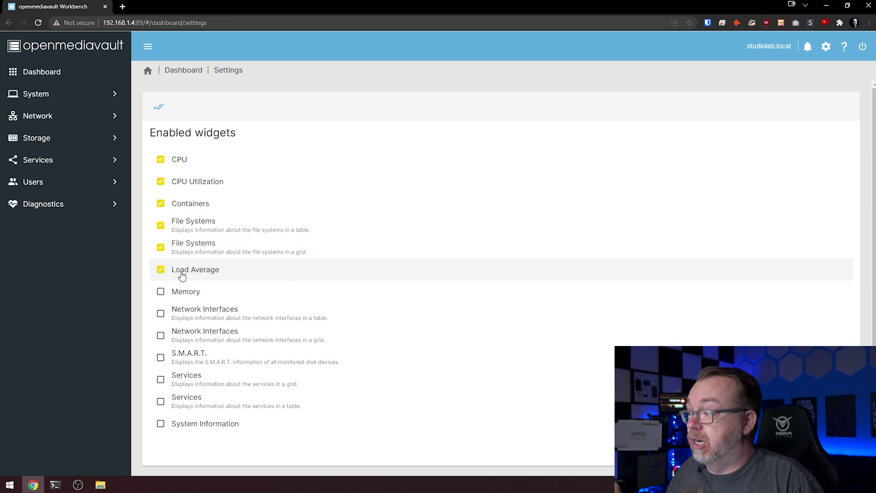
left_click(184, 297)
double_click(185, 297)
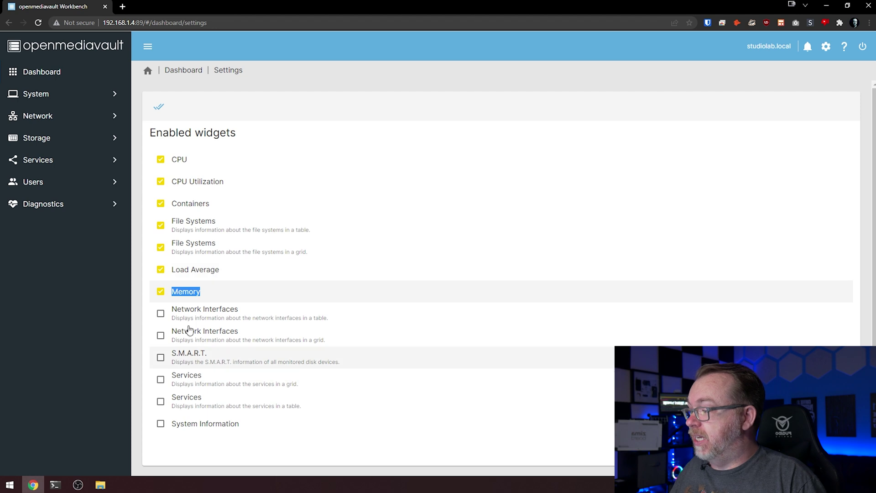
- Enable the Network Interfaces, S.M.A.R.T. and Services widgets and save the widget selection
left_click(182, 314)
left_click(186, 333)
left_click(191, 362)
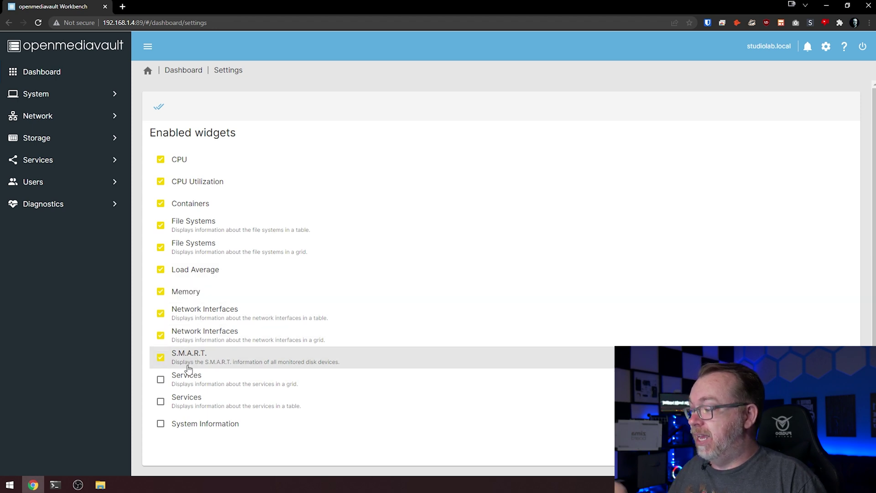
left_click(187, 378)
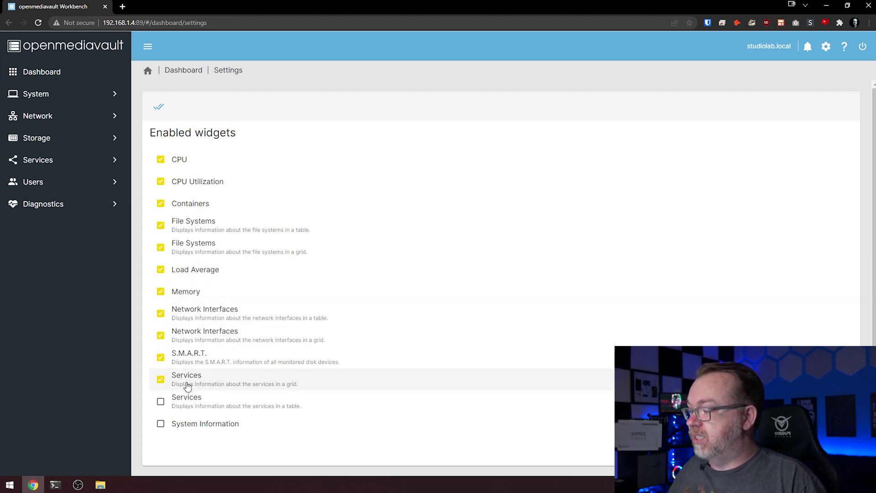
double_click(185, 385)
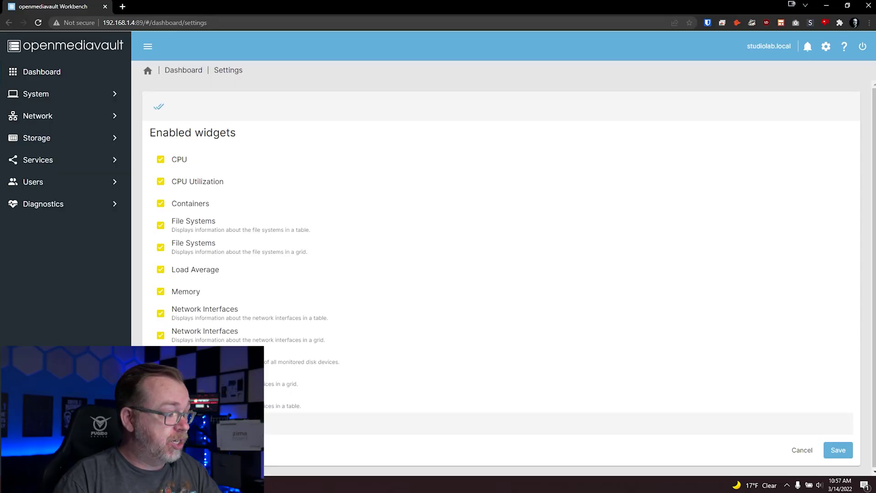
left_click(847, 456)
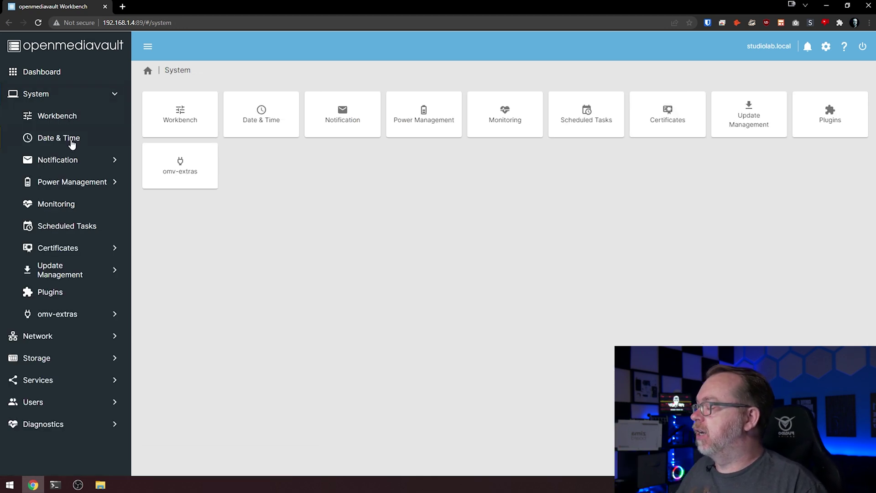
- Check the Date & Time page (America/Denver with NTP), then go to the Notification section
left_click(71, 145)
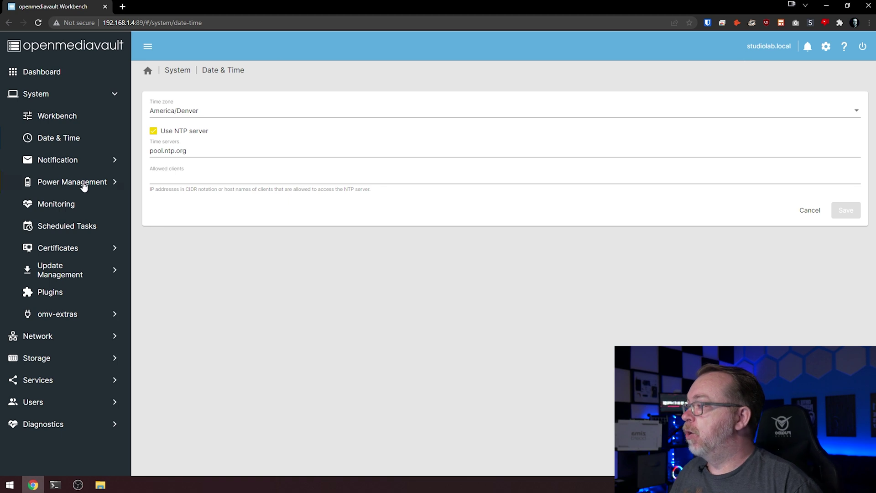
left_click(58, 159)
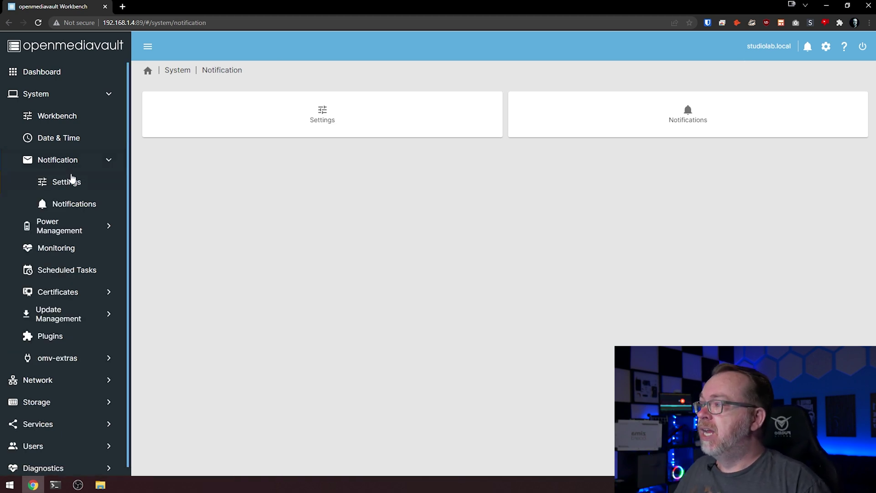
- Enter SMTP server smtp.gmail.com and SMTP port 587 in the notification e-mail settings
left_click(72, 182)
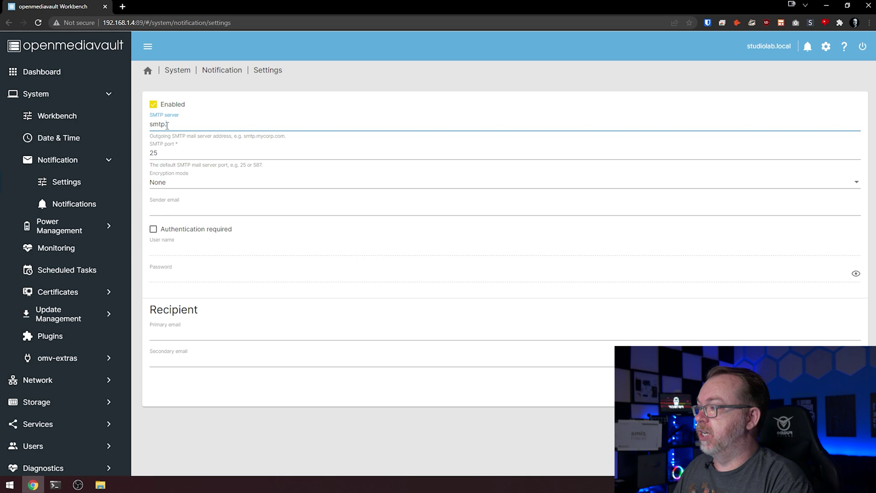
key("Tab")
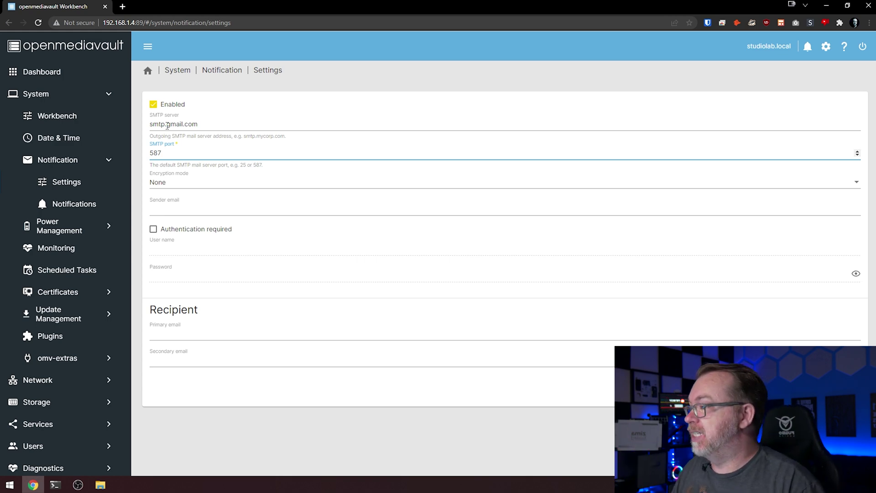
left_click(173, 187)
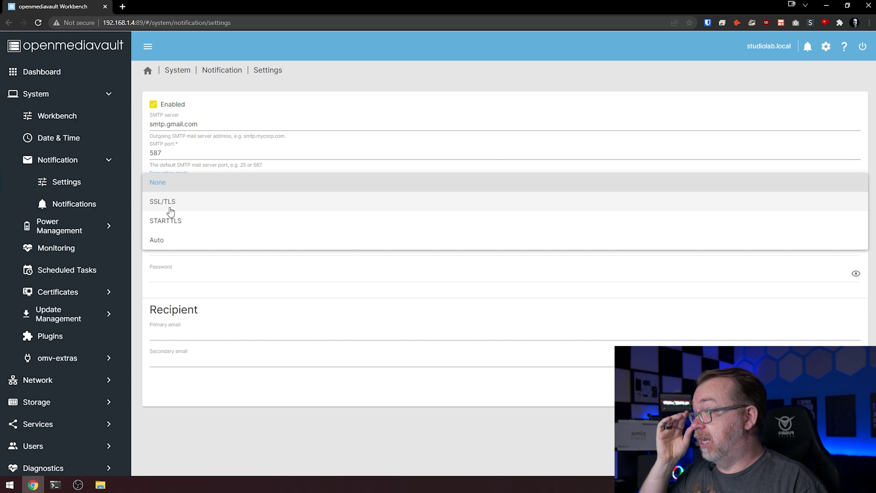
- Choose SSL/TLS encryption, enter the sender e-mail, require authentication, and fill in the account user name and password
left_click(170, 207)
left_click(169, 207)
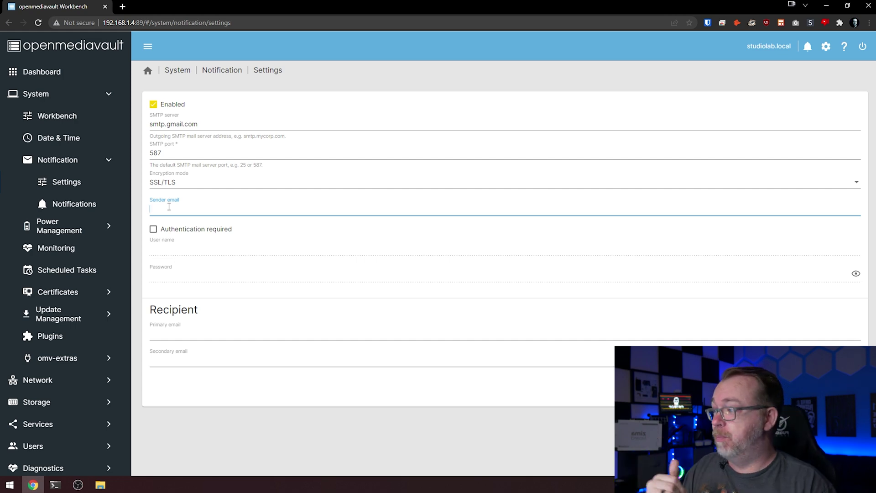
left_click(153, 230)
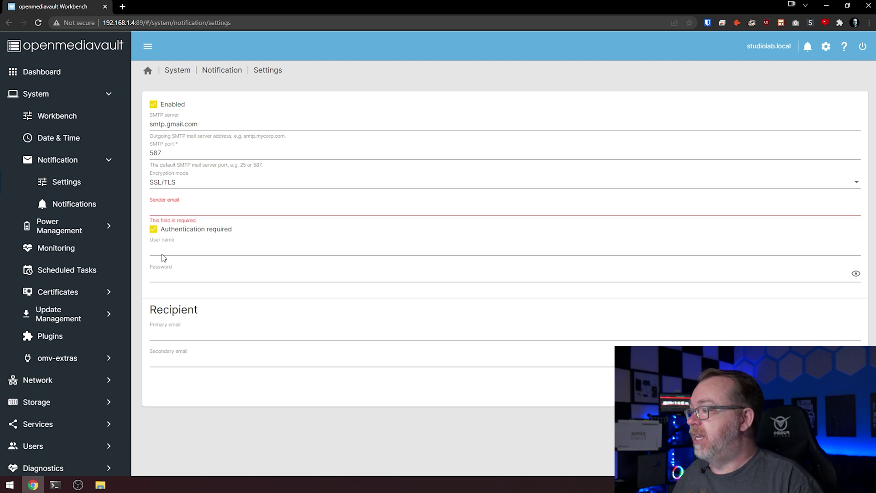
left_click(163, 255)
left_click(164, 278)
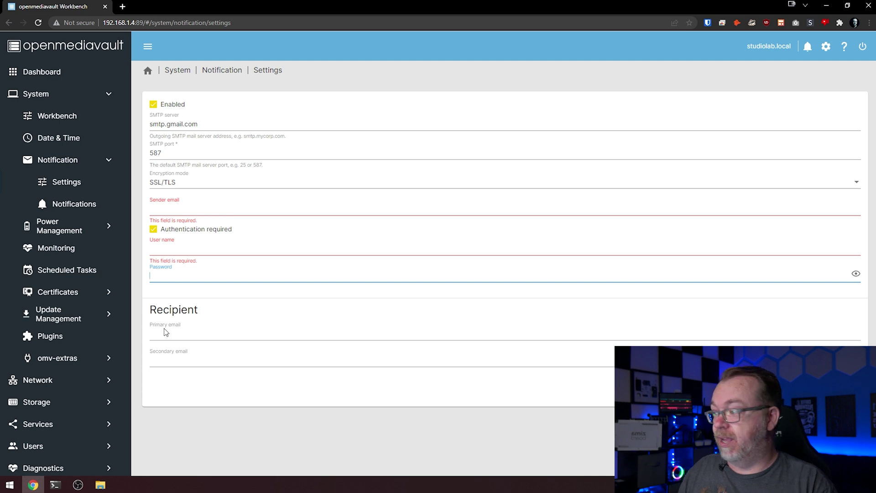
- Enter the recipient's primary e-mail address
left_click(187, 336)
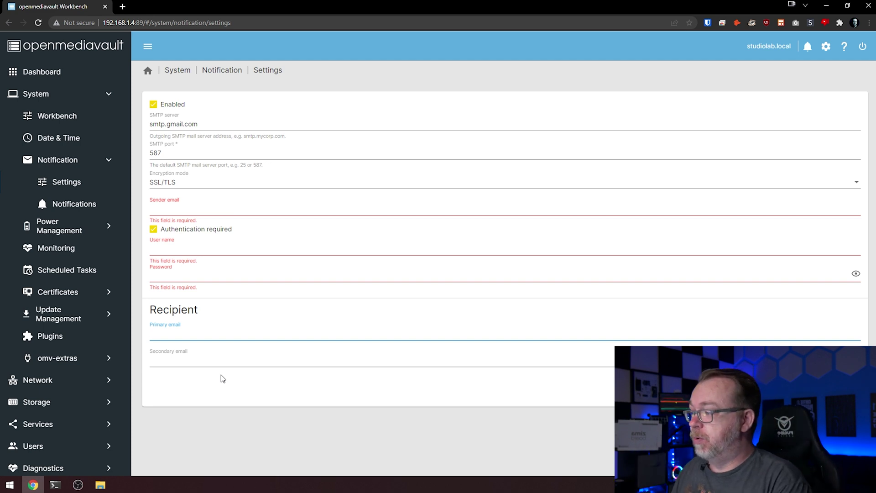
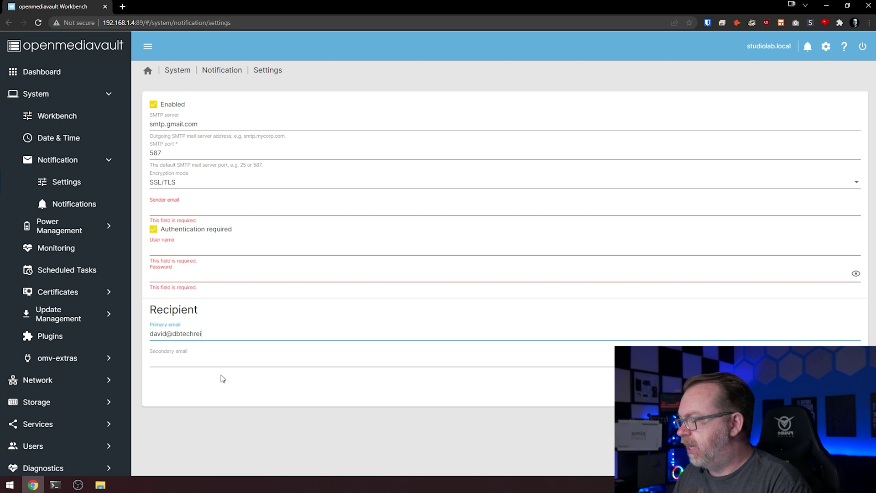
key("Tab")
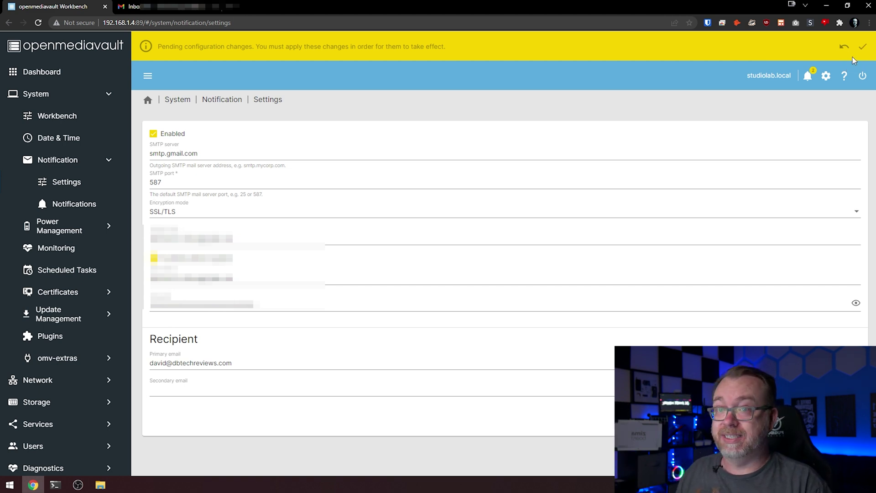
- Apply the pending openmediavault configuration changes
left_click(867, 50)
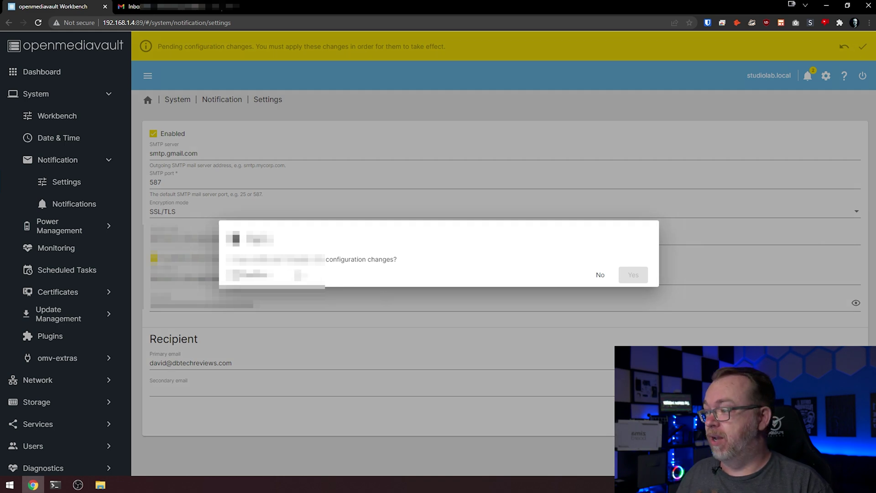
left_click(265, 277)
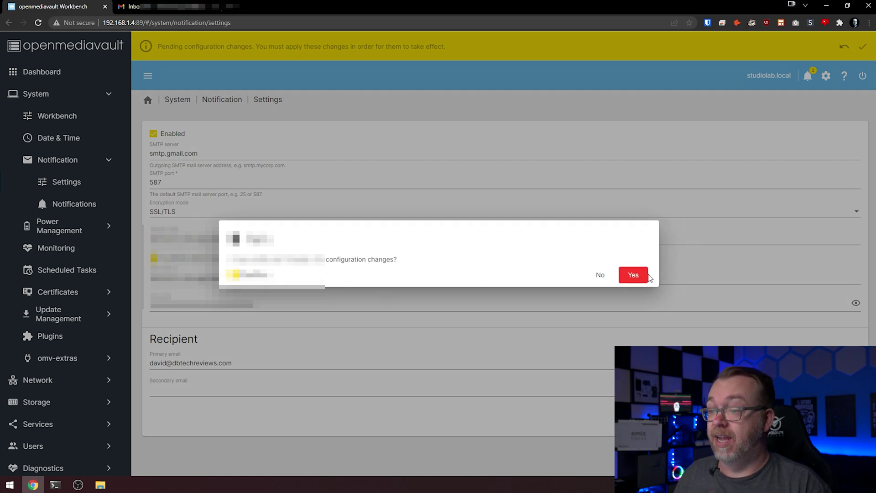
left_click(634, 276)
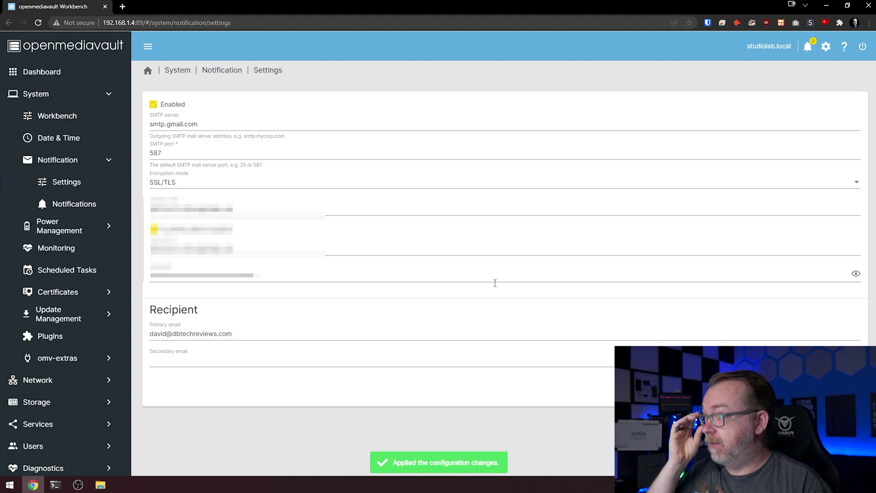
- Send a test notification e-mail and start opening Gmail in a new tab
left_click(821, 390)
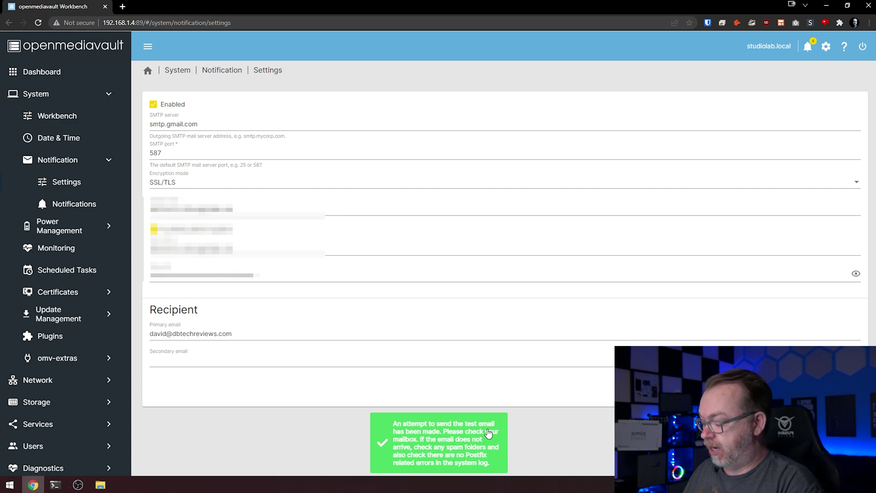
key("ctrl+t")
type("gma")
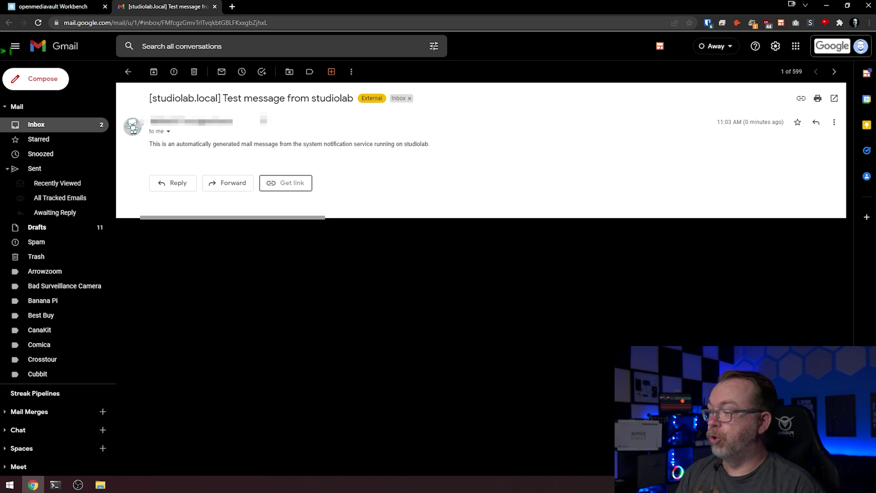
- Switch back to the openmediavault Workbench tab after reading the test e-mail
left_click(28, 5)
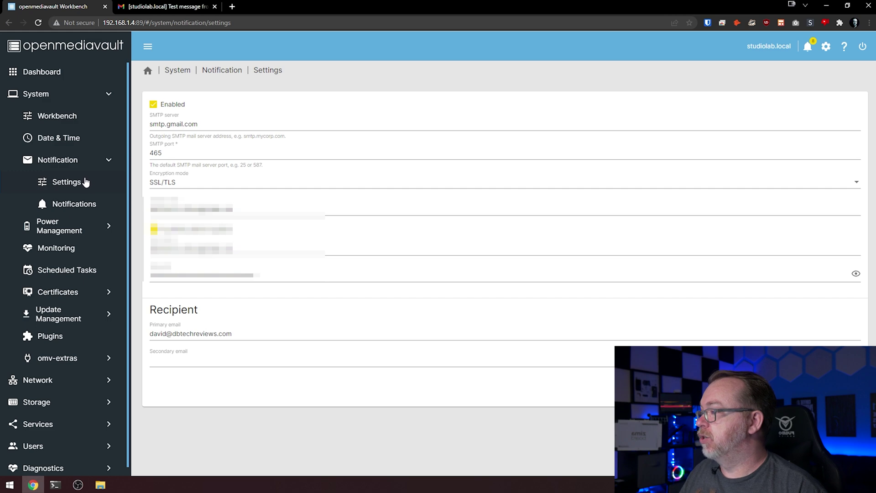
- Turn off Software RAID notifications and save the notification types
left_click(85, 201)
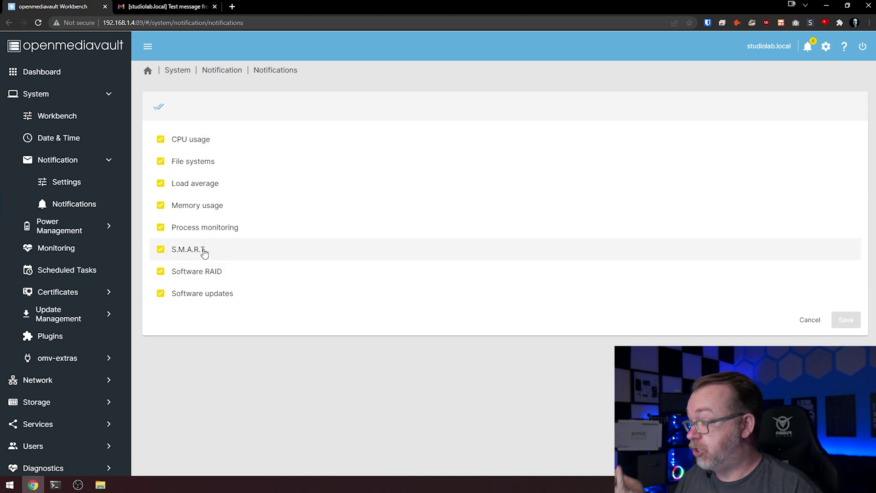
left_click(200, 273)
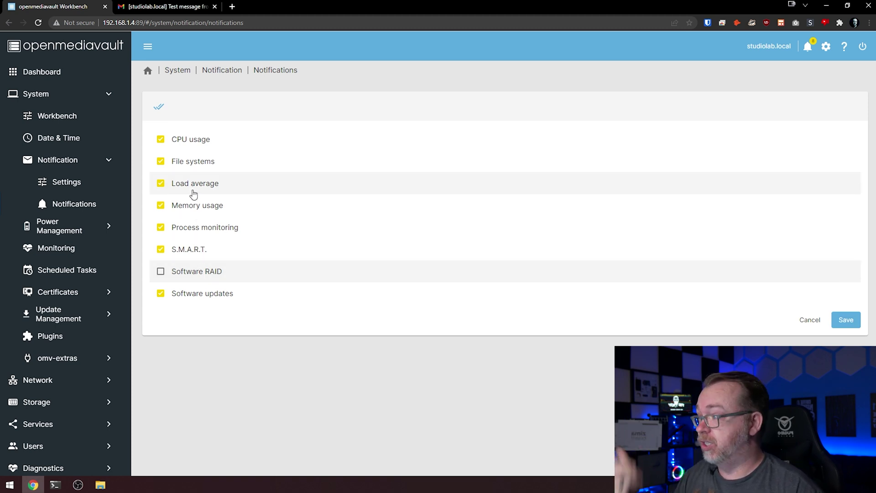
left_click(844, 318)
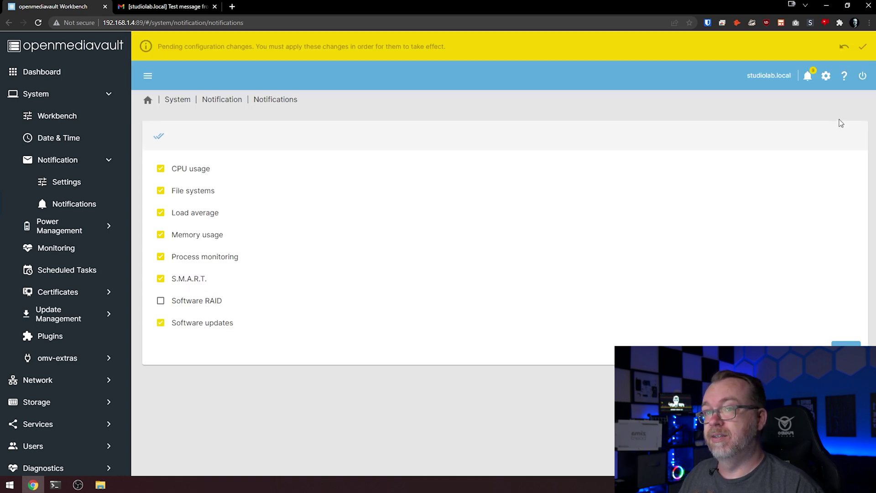
- Apply the configuration change and open Power Management's Scheduled Tasks list
left_click(863, 47)
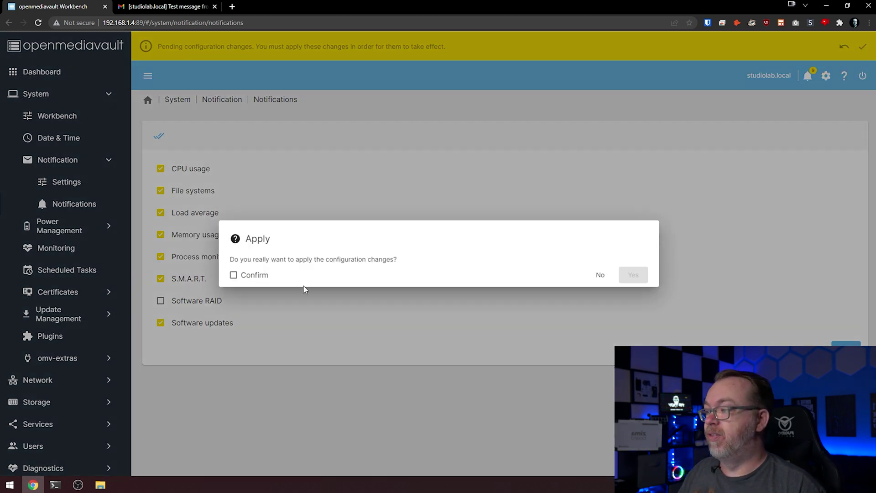
left_click(273, 275)
left_click(637, 275)
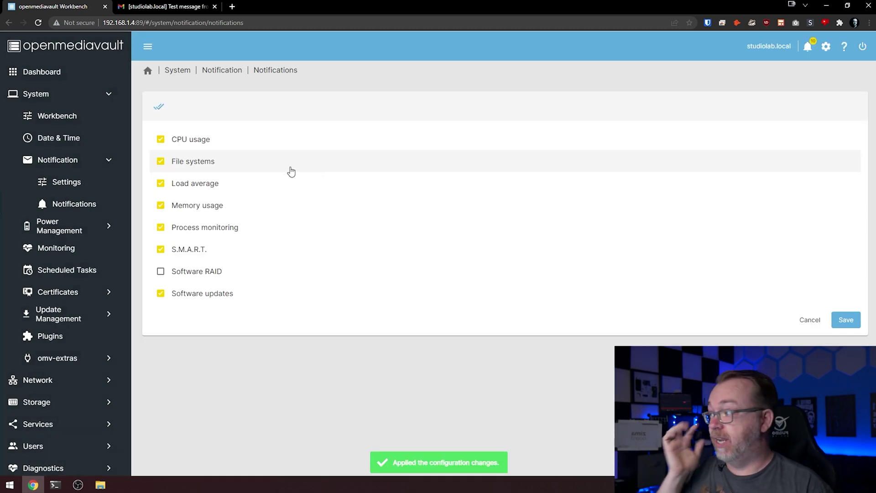
left_click(99, 234)
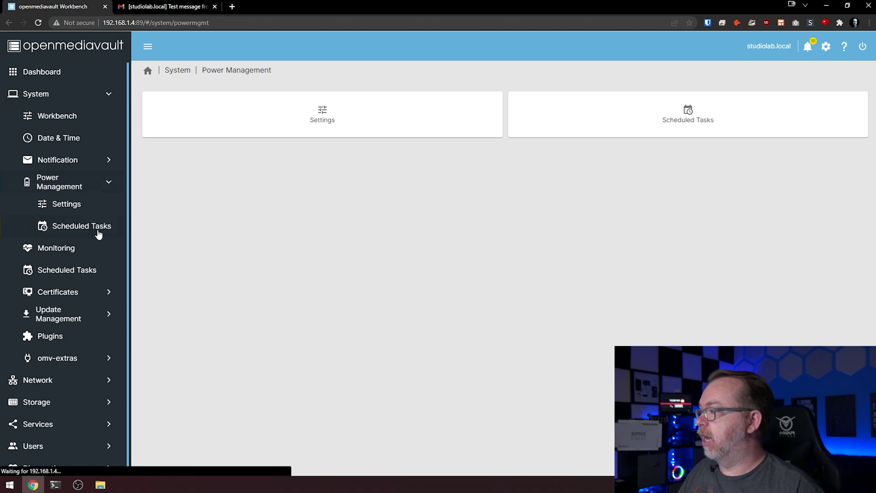
left_click(691, 113)
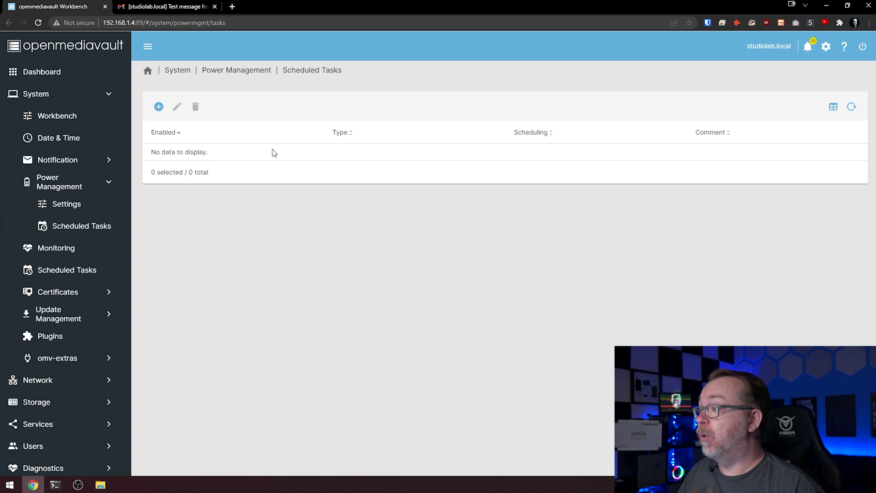
- Draft a Reboot scheduled task without saving it, then open the Monitoring settings
left_click(160, 107)
left_click(154, 105)
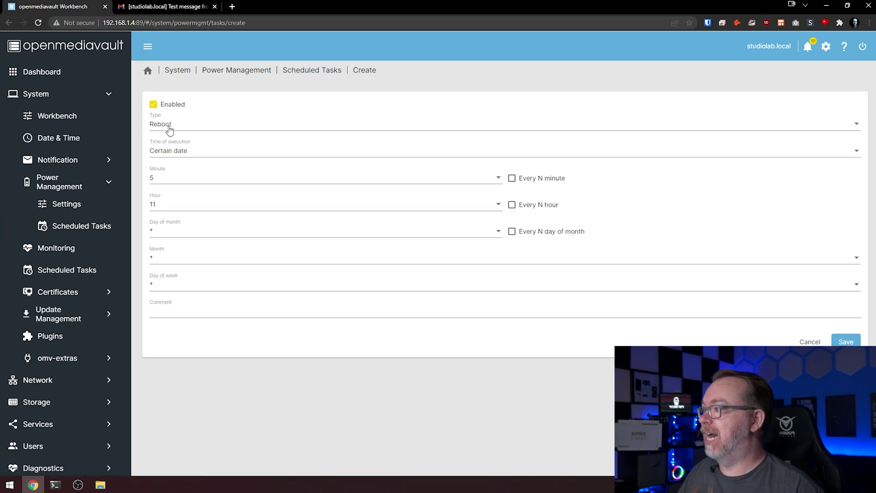
left_click(169, 129)
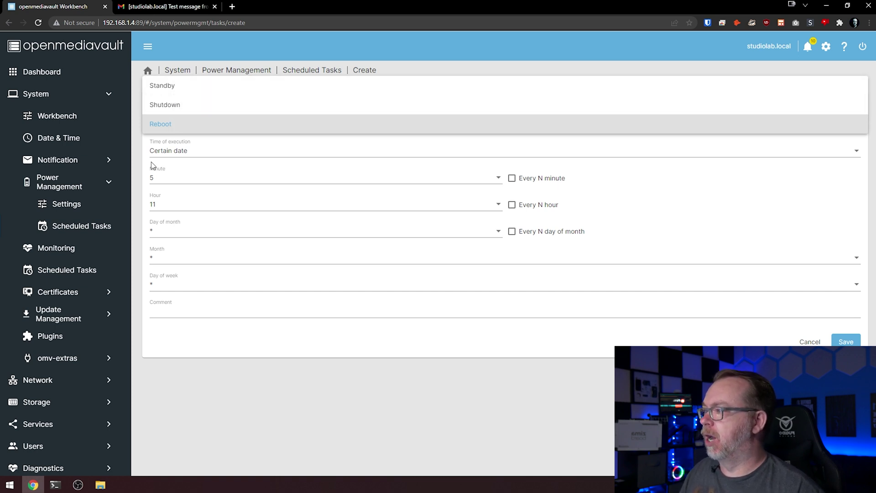
left_click(139, 167)
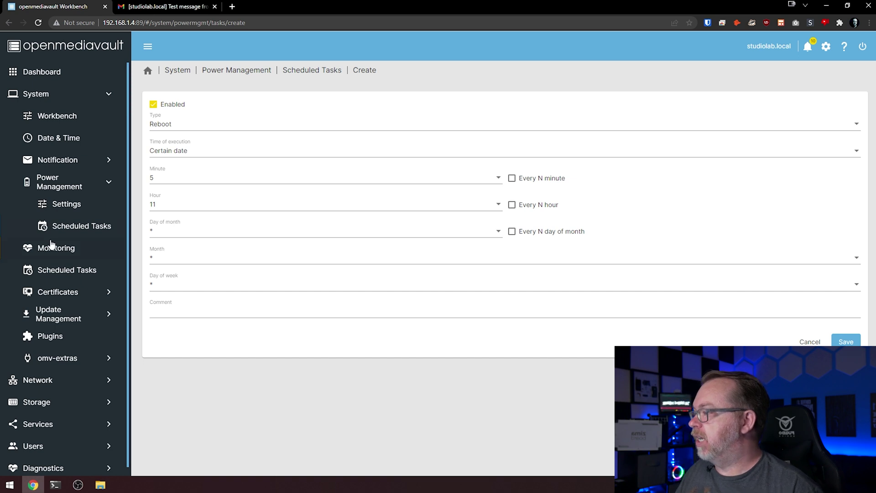
left_click(50, 248)
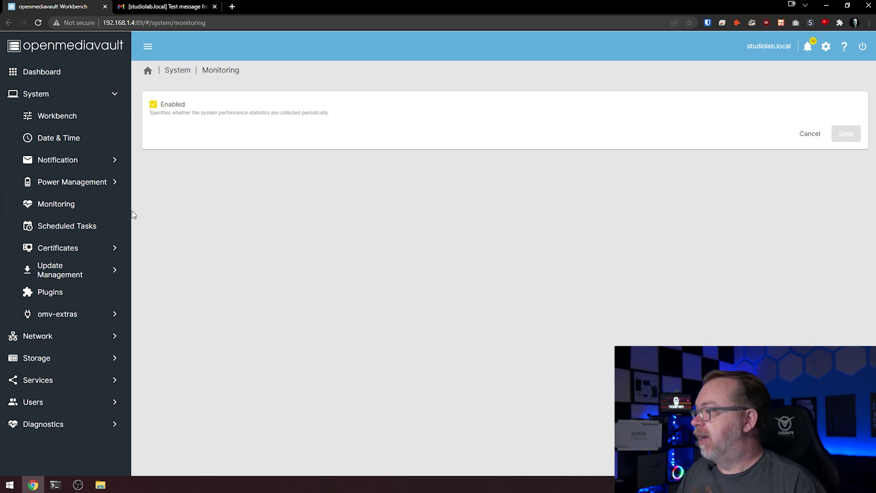
- Open Update Management settings; pre-release and community-maintained update sources are both off
left_click(76, 269)
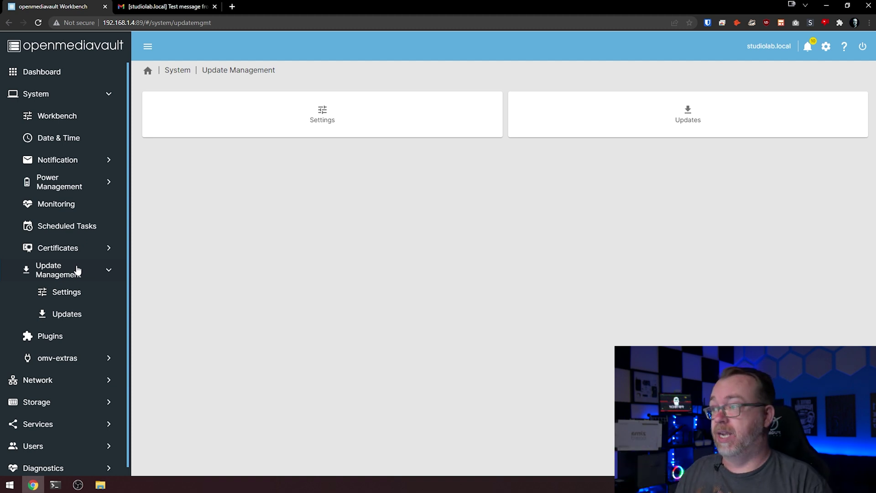
left_click(299, 125)
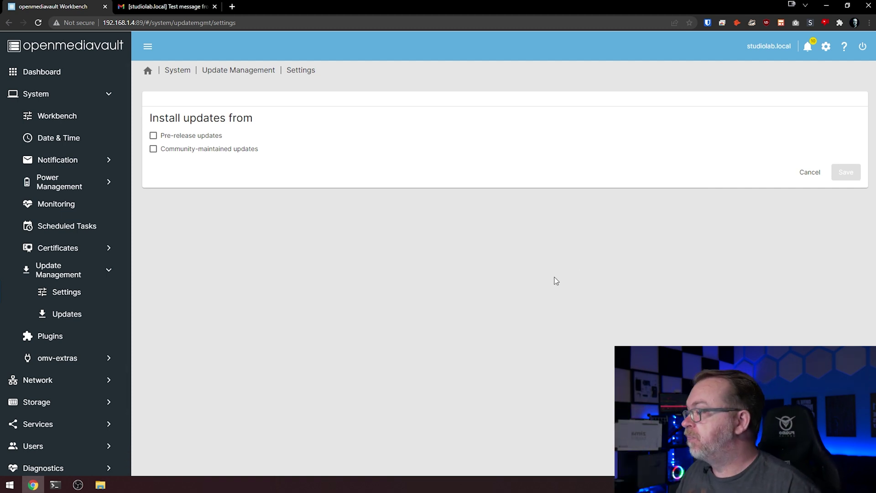
- Scroll the Updates list through its six pending packages, including openmediavault 6.0.17-1
left_click(91, 314)
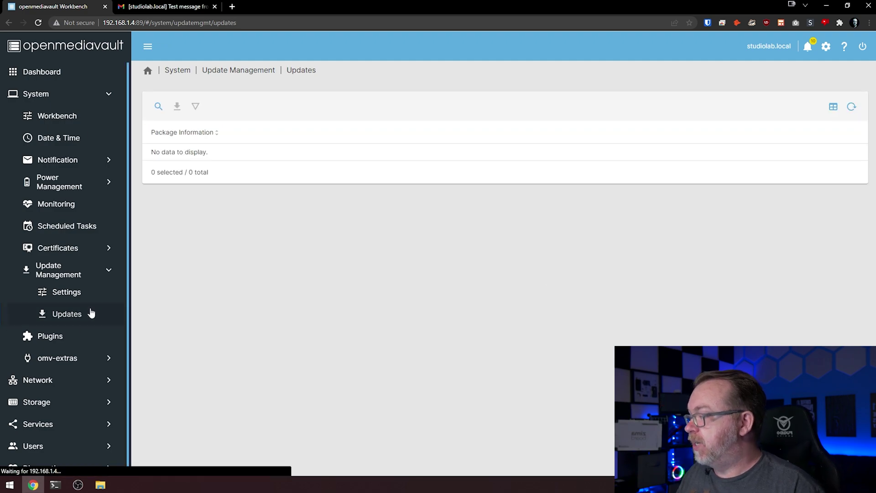
scroll(297, 261, "down", 8)
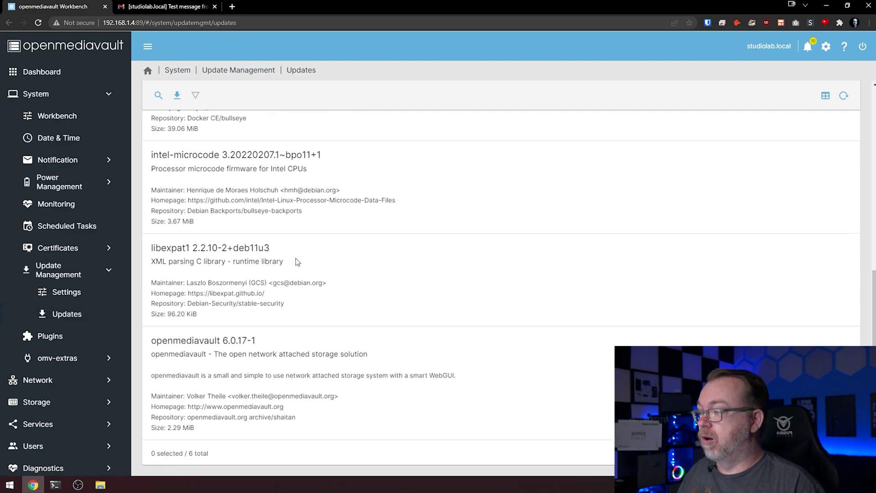
scroll(297, 261, "up", 8)
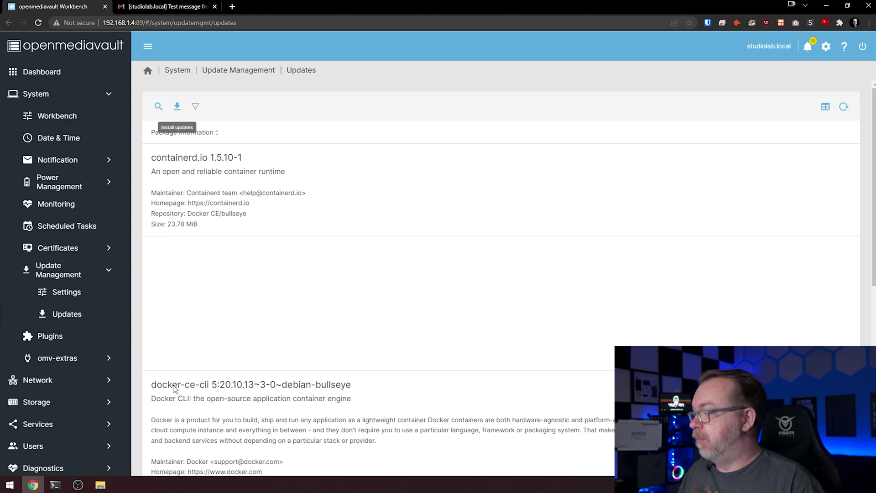
left_click(59, 484)
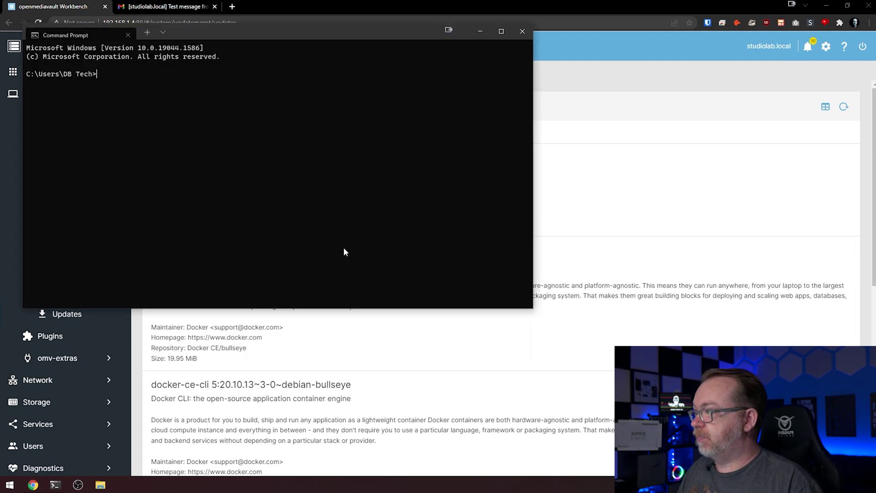
left_click_drag(305, 29, 392, 95)
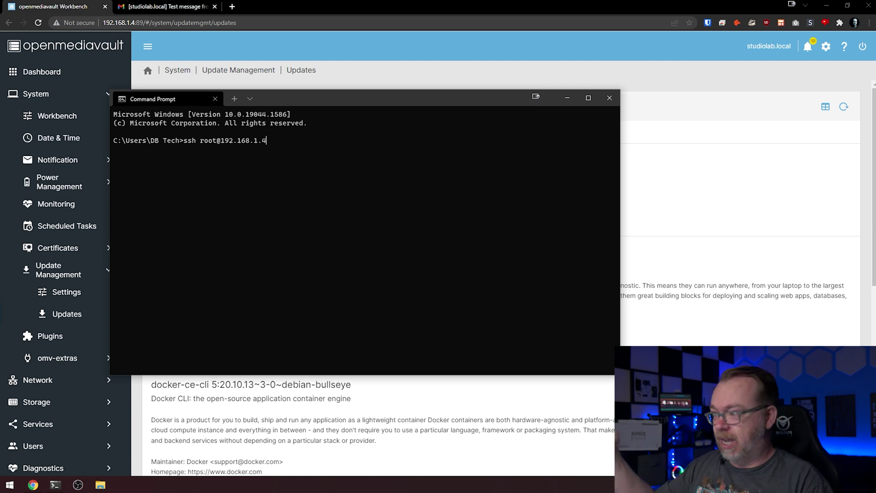
key("Return")
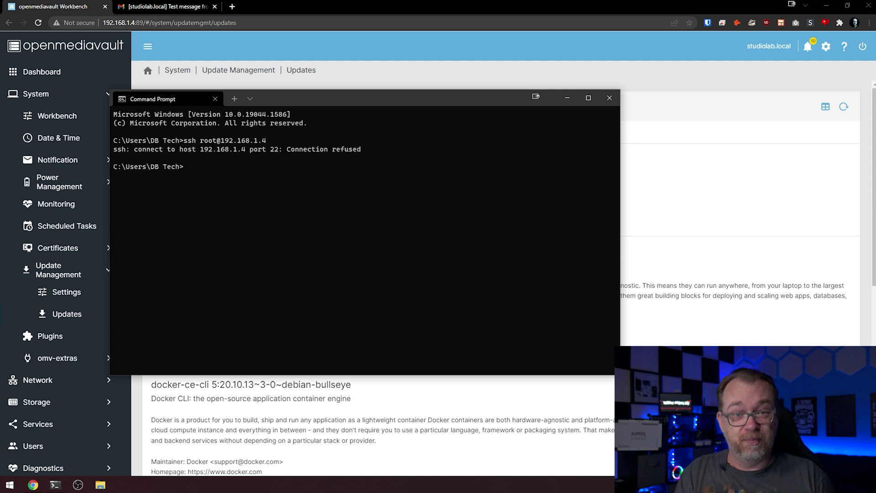
key("Up")
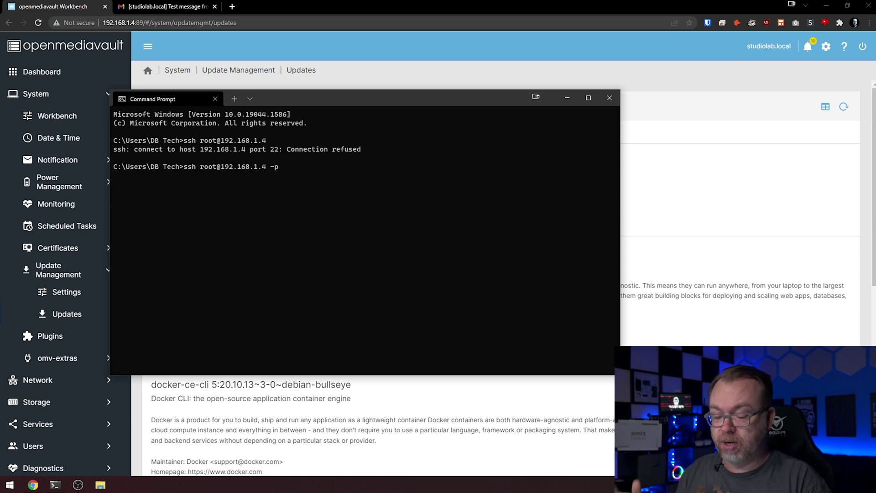
key("Return")
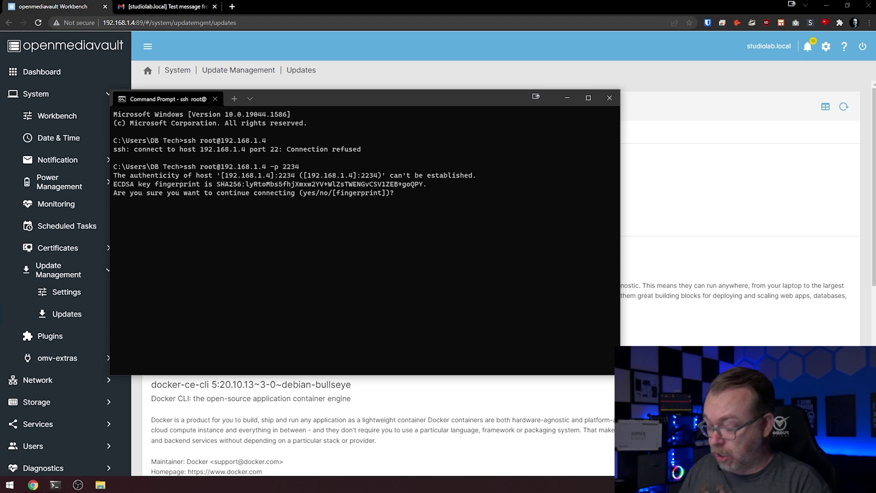
type("es")
key("Return")
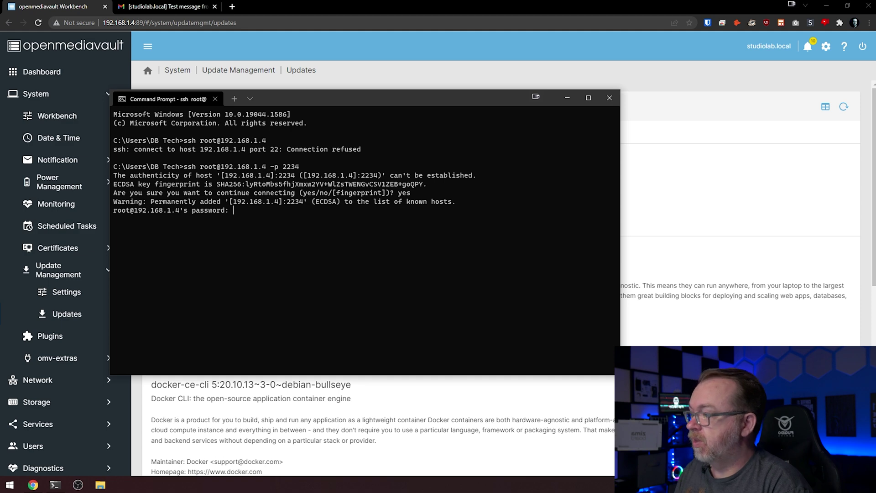
key("Return")
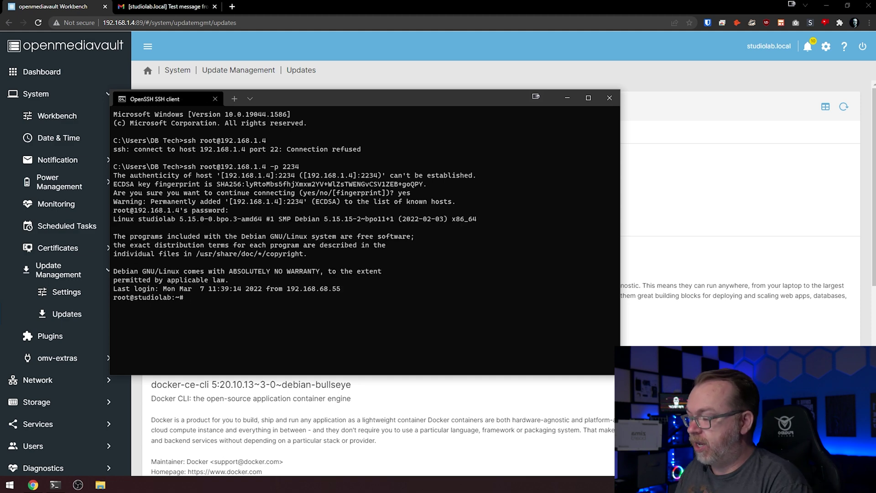
- Run apt update on the server and compare with the web Updates list
type("apt update")
key("Return")
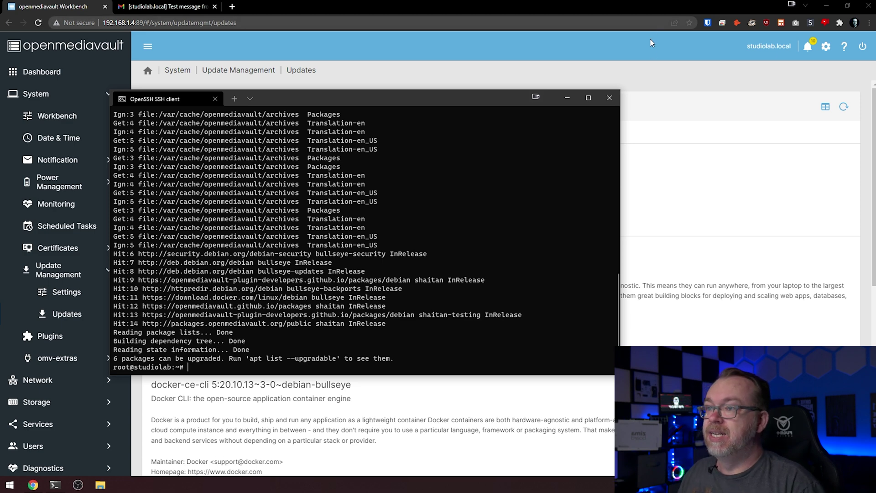
left_click(629, 78)
scroll(617, 137, "down", 2)
left_click(612, 160)
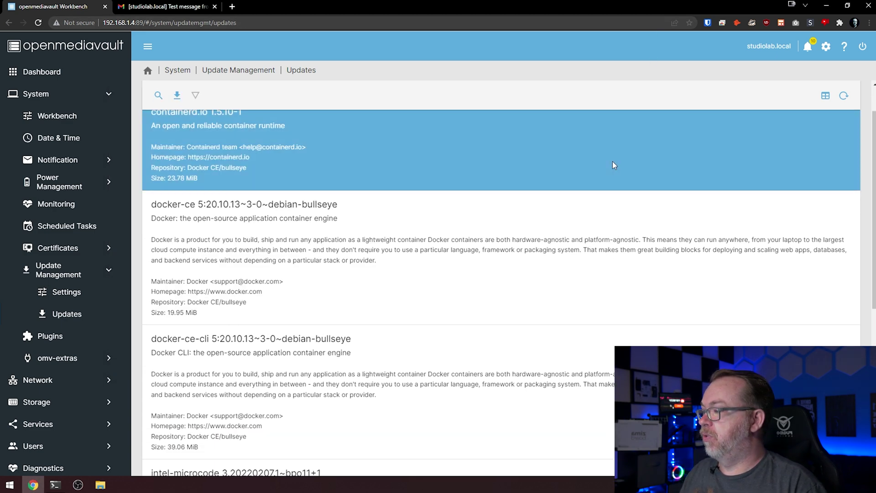
scroll(593, 206, "down", 7)
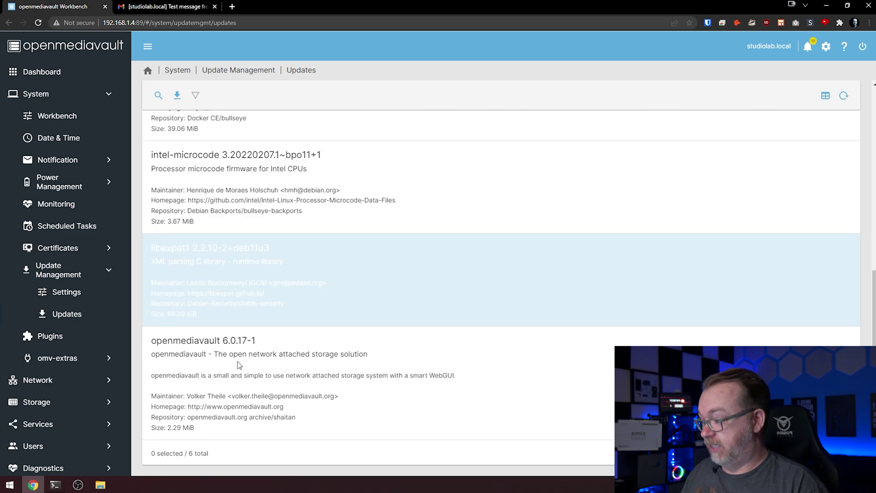
- Start the package upgrade, accept the six upgrades, and follow it to 89%
left_click(55, 485)
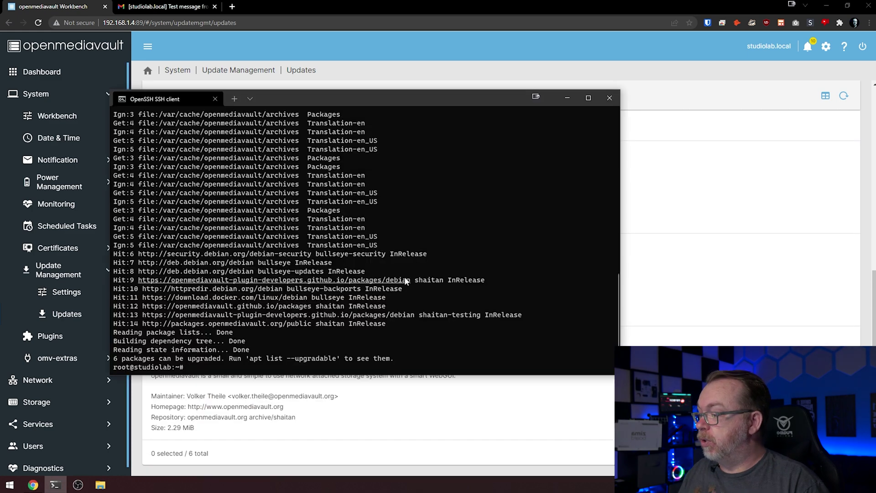
type("apt update")
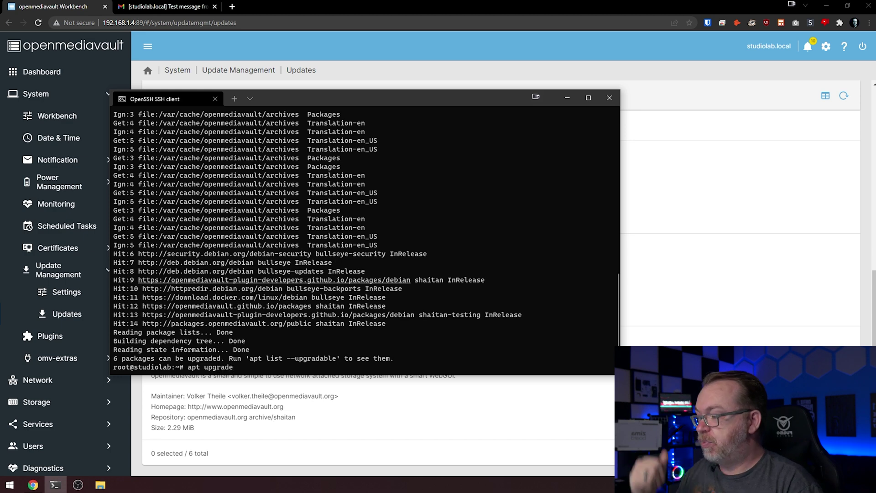
key("Return")
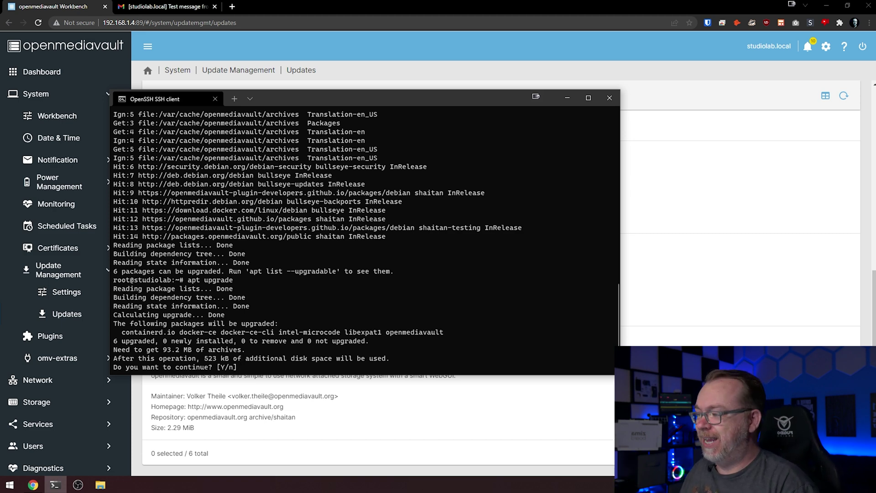
key("Return")
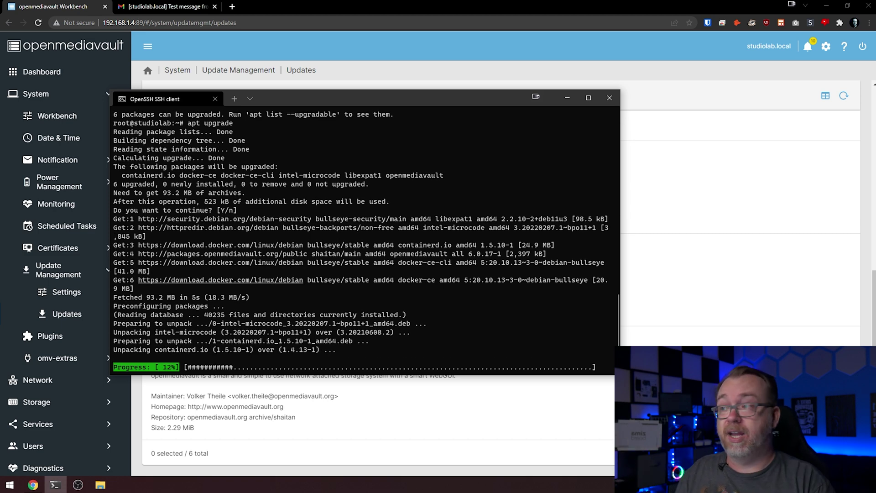
left_click(379, 46)
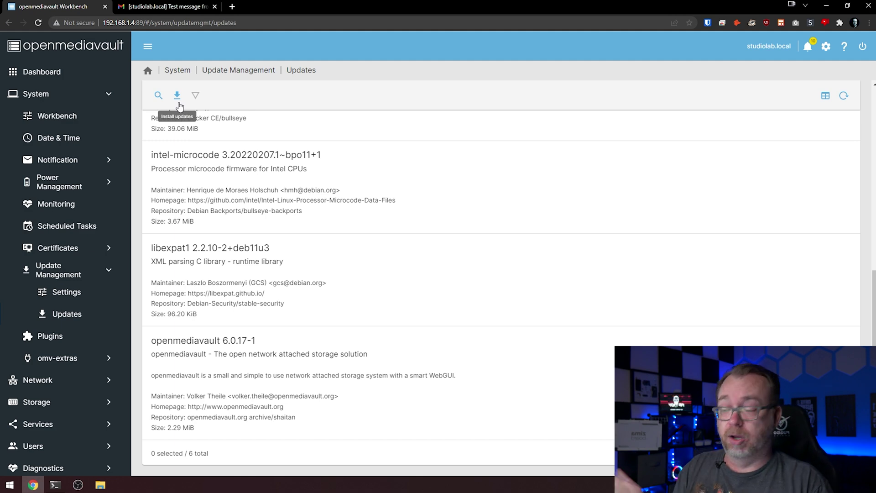
left_click(51, 484)
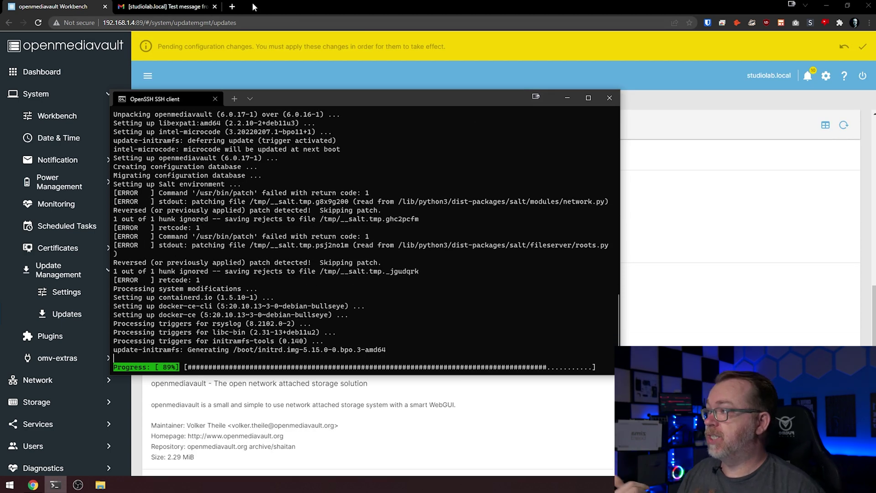
- Read openmediavault's studiolab.local login-alert e-mail in Gmail, then return to the Updates page
left_click(194, 9)
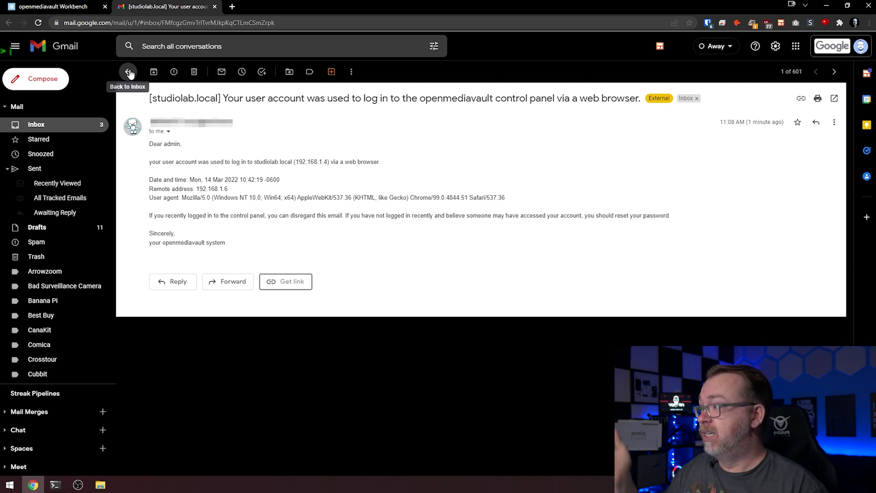
left_click(75, 9)
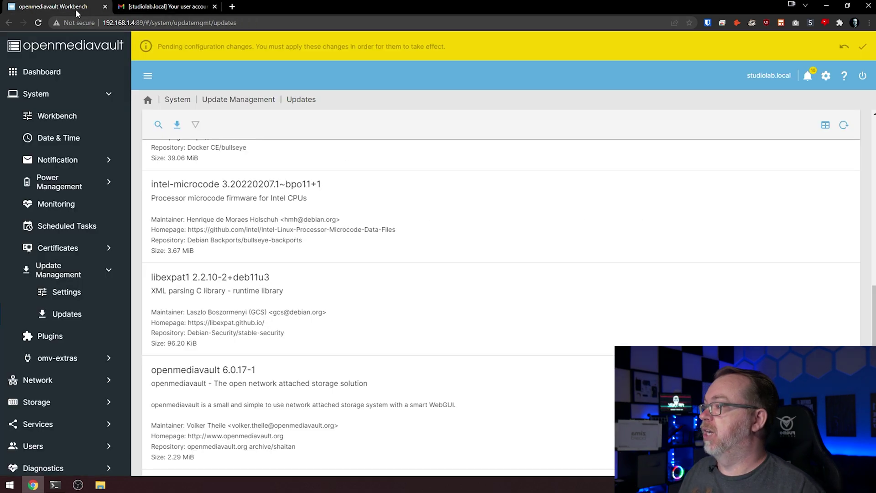
- Check the upgrade finished, apply pending configuration changes, and reload Updates to show 0 packages
left_click(55, 485)
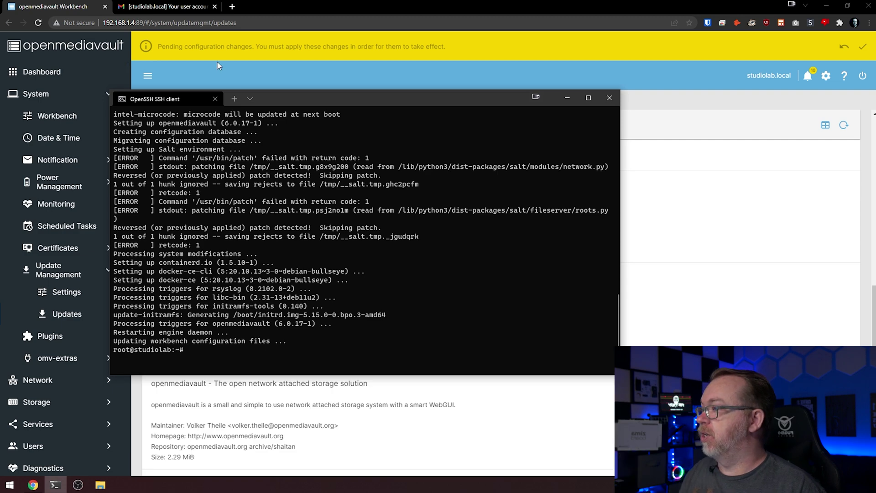
left_click(217, 63)
left_click(862, 47)
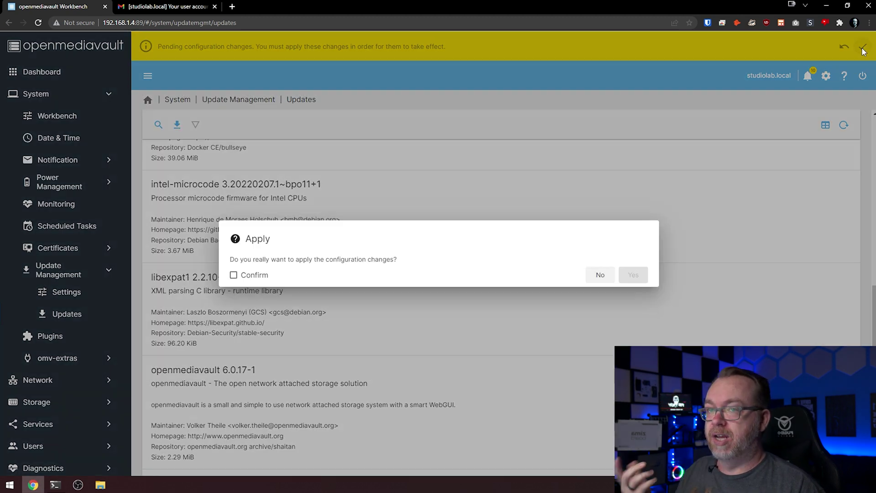
left_click(257, 275)
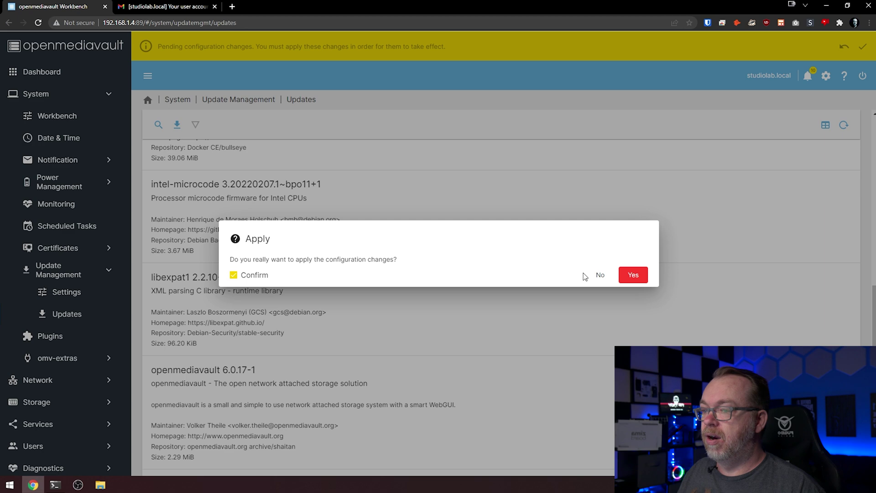
left_click(632, 275)
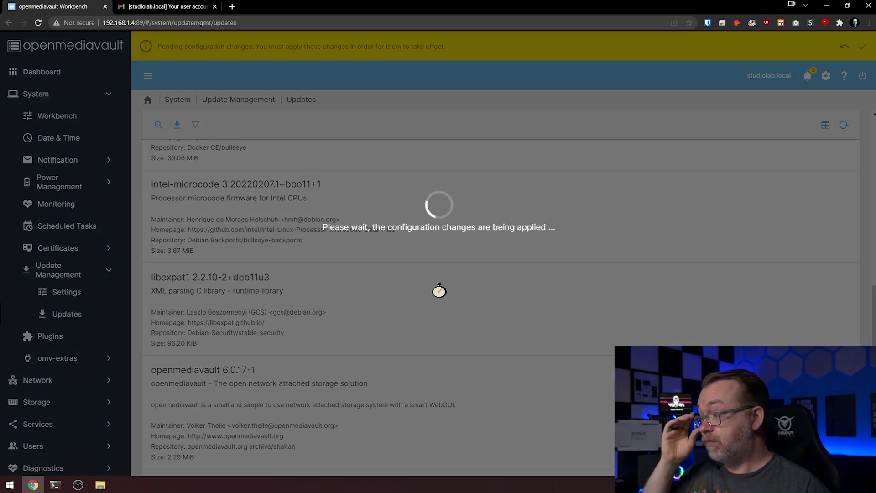
left_click(37, 23)
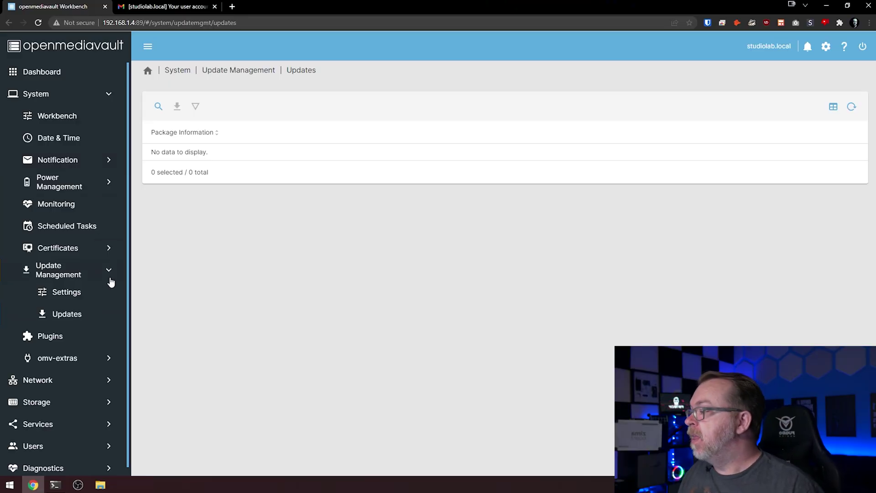
left_click(63, 338)
- Scroll the Plugins list to confirm openmediavault-omvextrasorg is installed
left_click(277, 219)
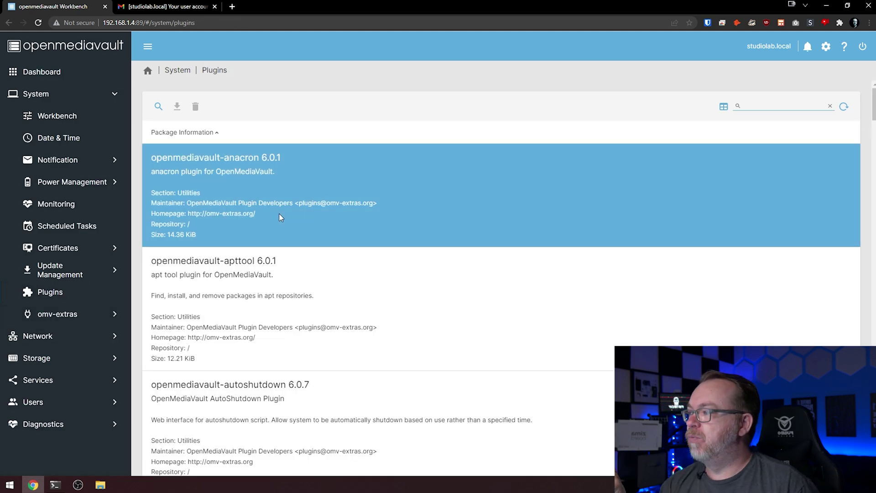
scroll(282, 207, "down", 18)
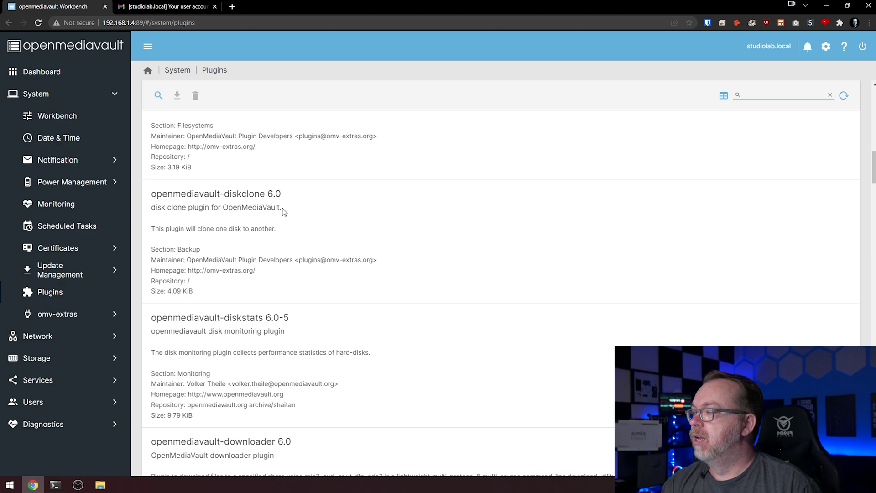
scroll(282, 210, "down", 14)
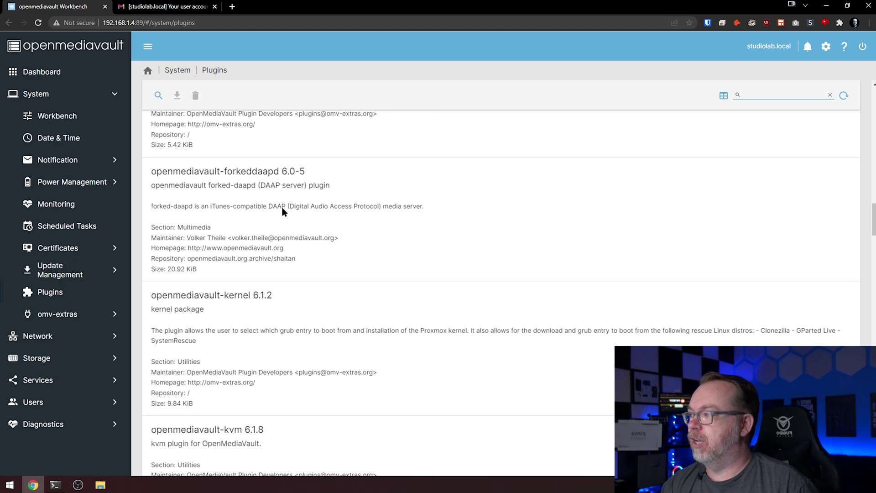
scroll(282, 211, "up", 7)
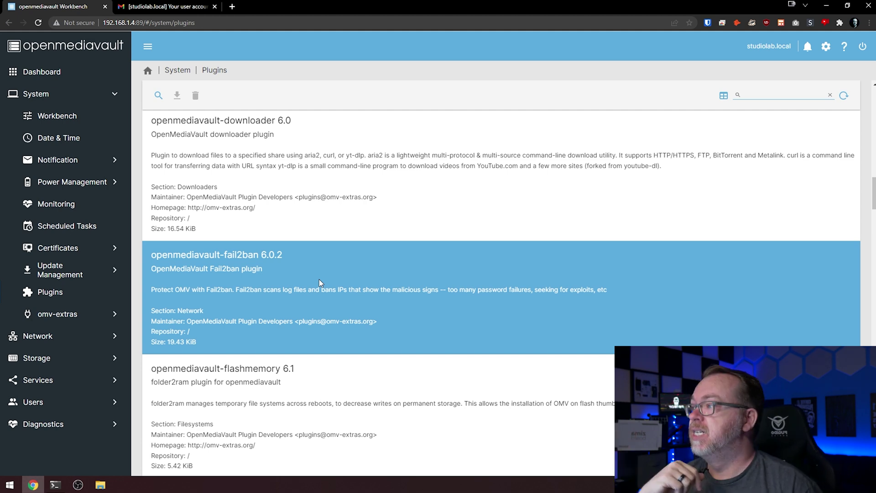
scroll(316, 211, "down", 10)
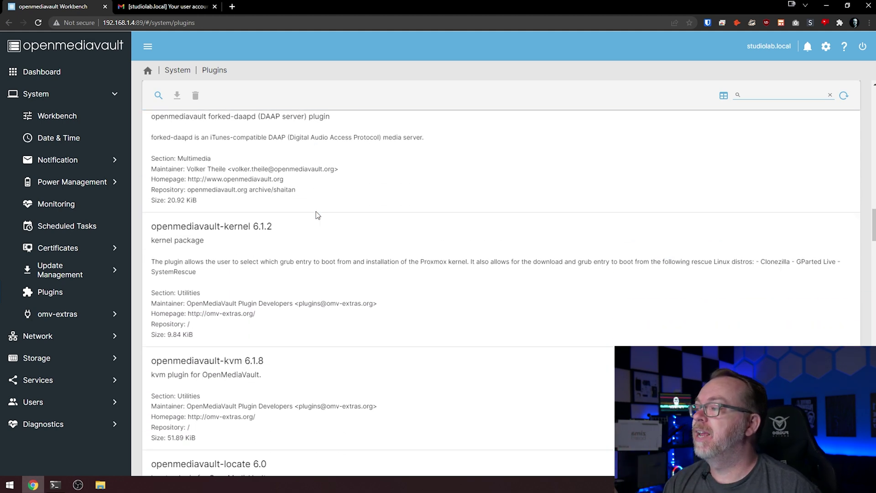
scroll(315, 212, "down", 18)
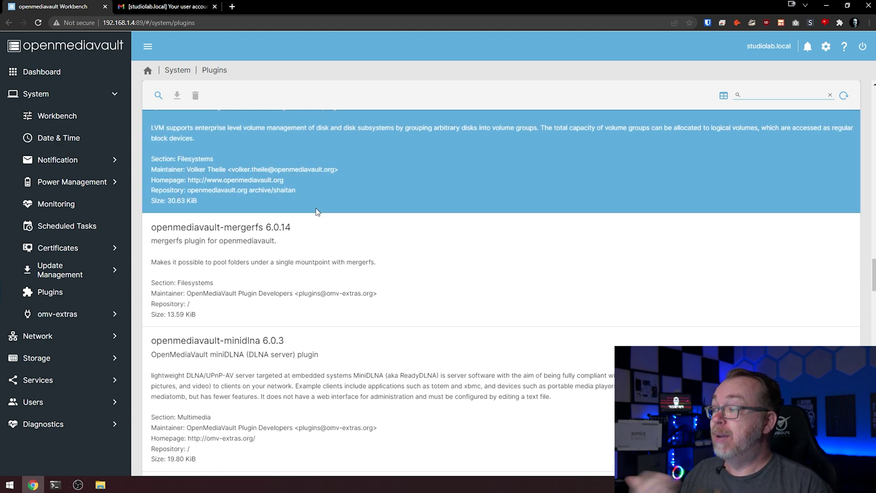
scroll(315, 208, "down", 4)
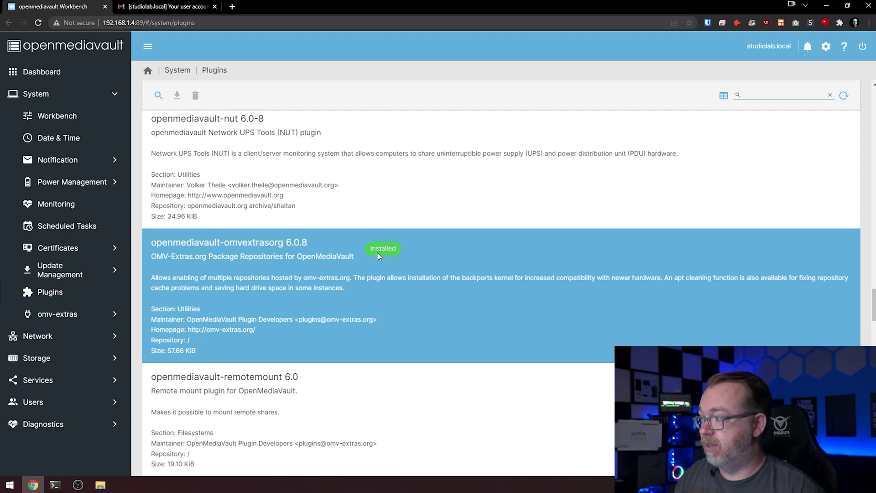
left_click(265, 272)
- Check omv-extras Docker is installed and running with storage path /var/lib/docker
left_click(94, 313)
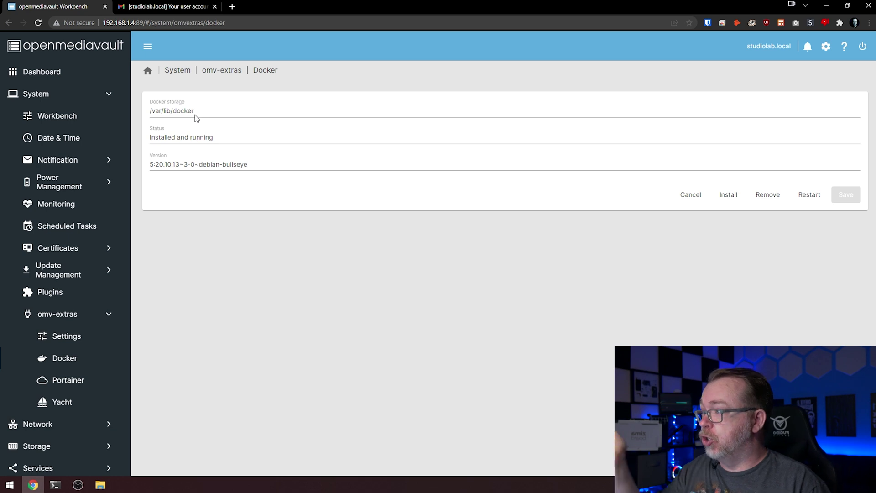
triple_click(196, 114)
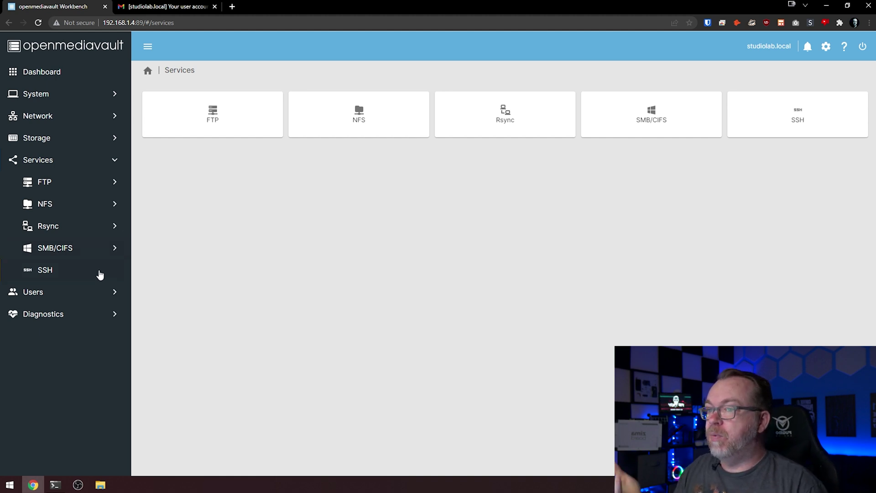
- Look over the SMB/CIFS shares, the FTP page and the NFS settings
left_click(625, 120)
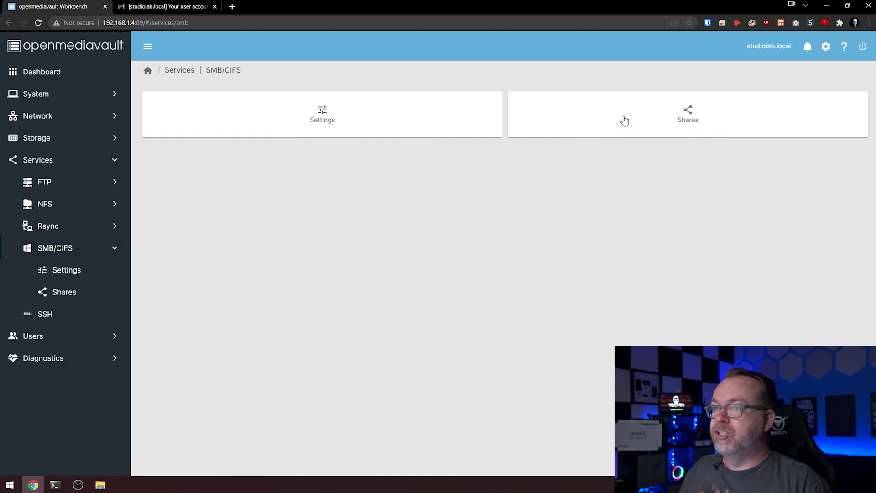
left_click(652, 119)
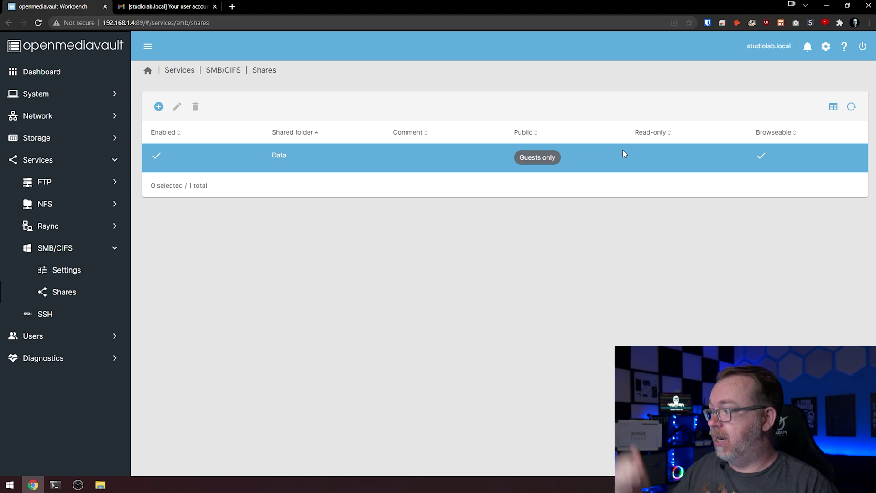
left_click(45, 185)
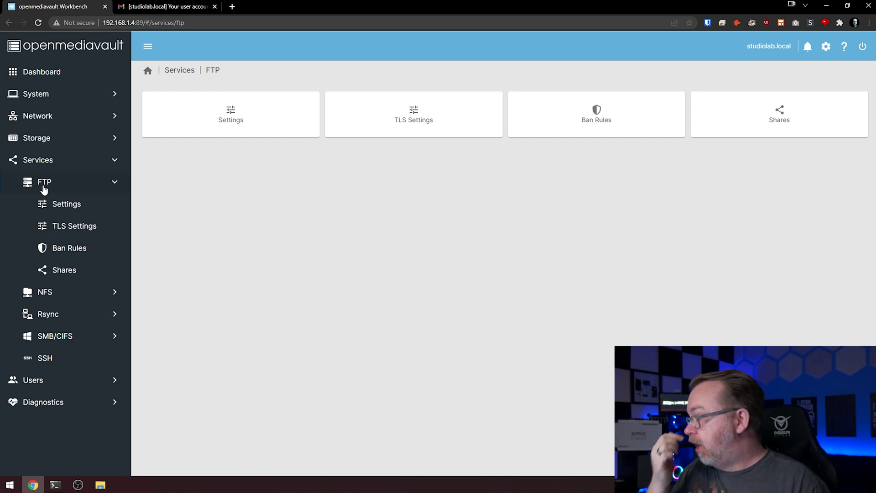
left_click(34, 291)
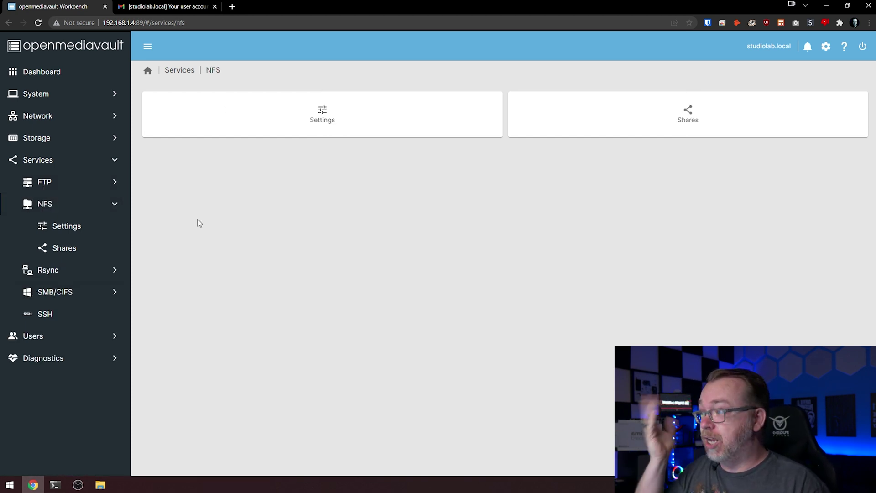
left_click(312, 118)
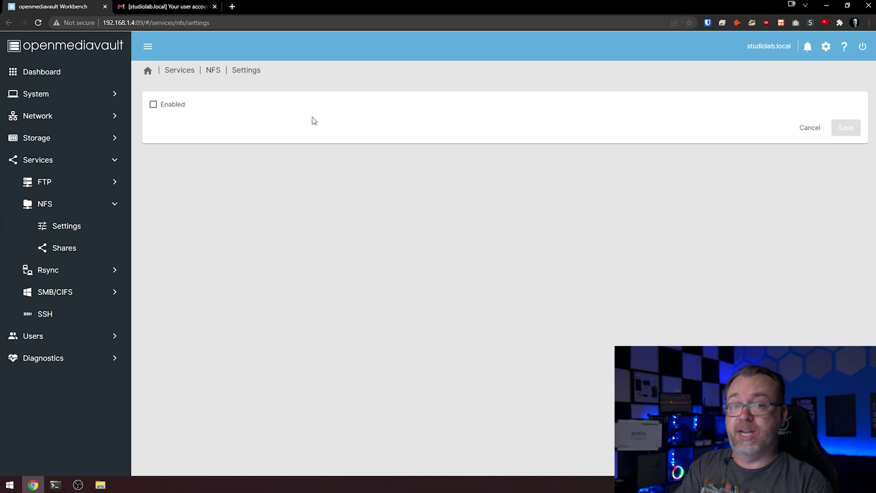
- Check the Rsync, SMB/CIFS and SSH pages, SSH on port 2234, then open User Management
left_click(46, 276)
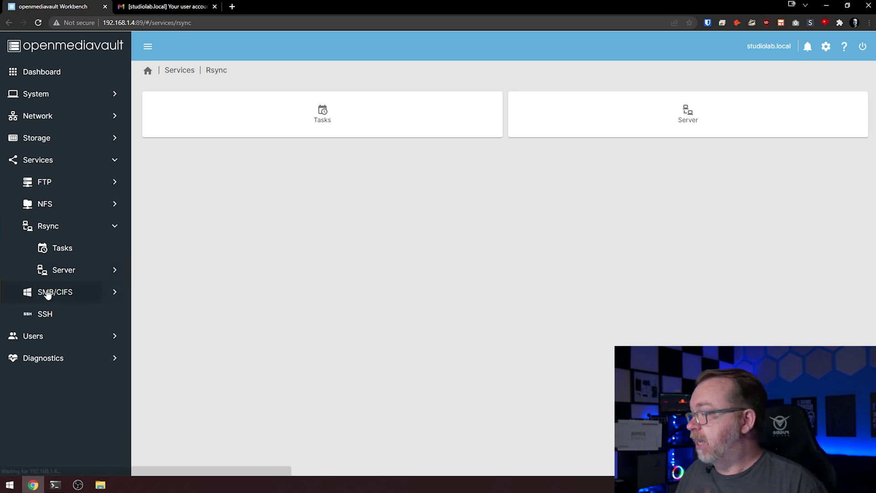
left_click(47, 293)
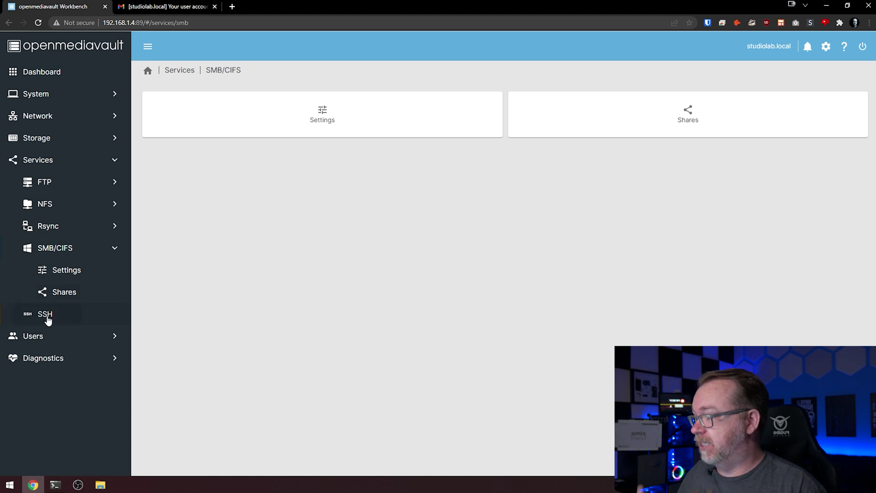
left_click(45, 314)
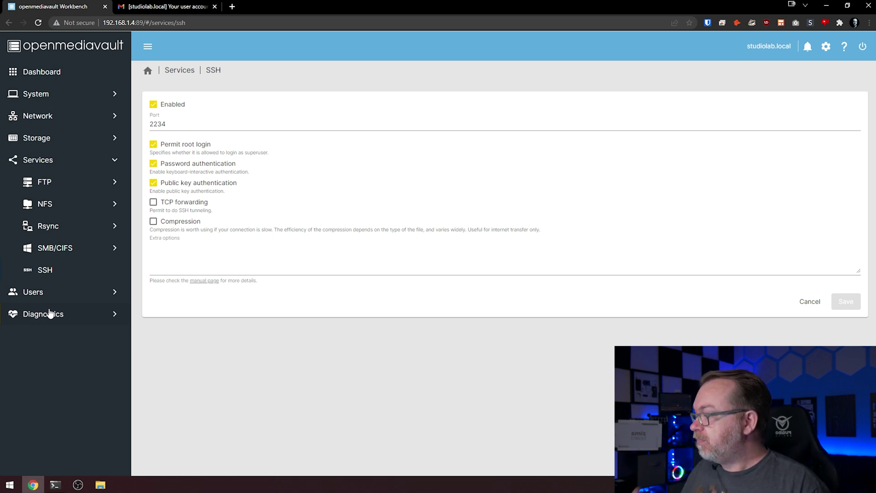
left_click(50, 295)
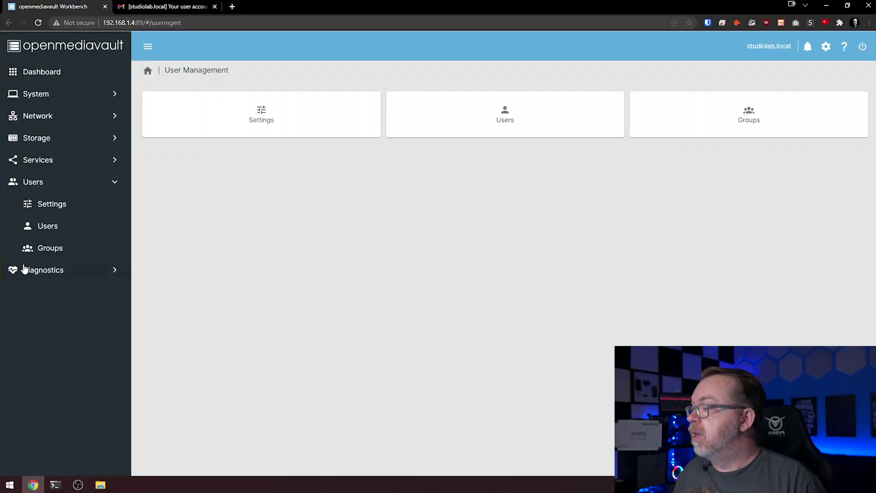
- On Diagnostics System Information, review hostname, version 6.0.17-1, uptime and load average
left_click(43, 270)
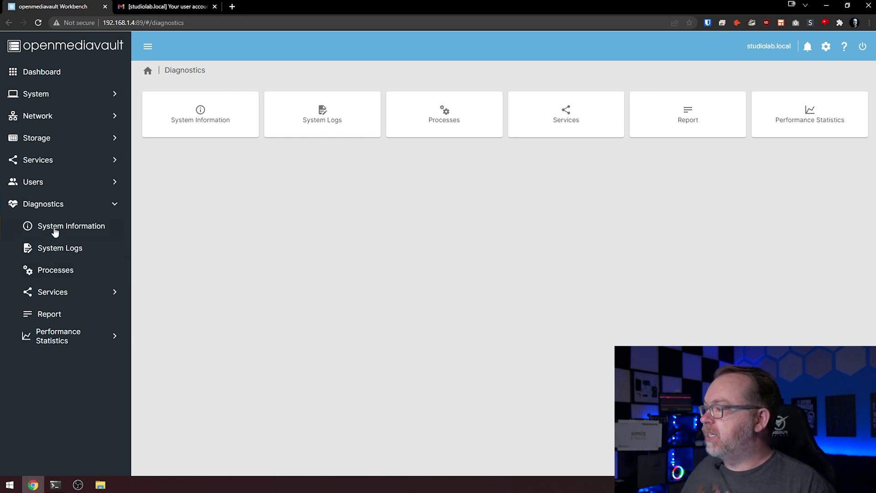
left_click(55, 233)
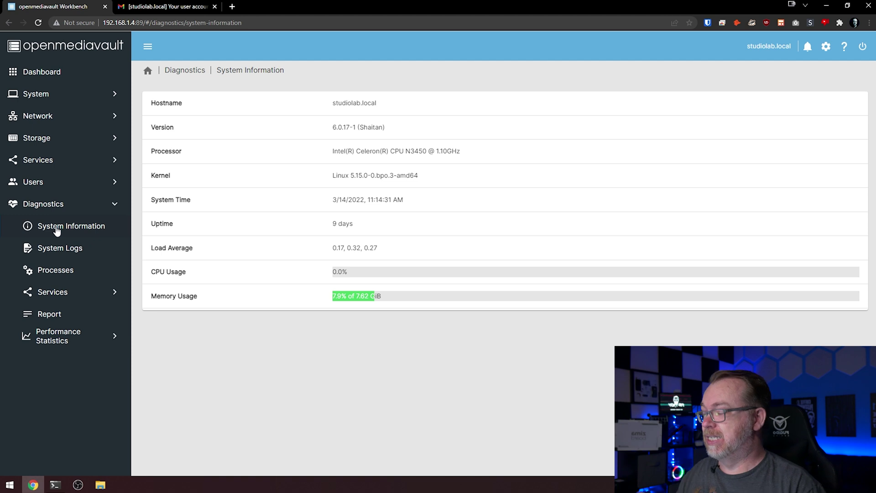
left_click(314, 105)
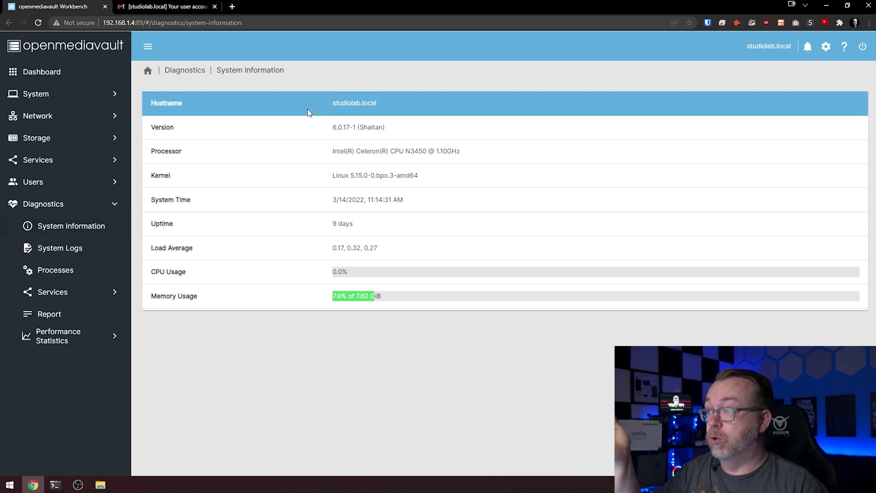
left_click(347, 128)
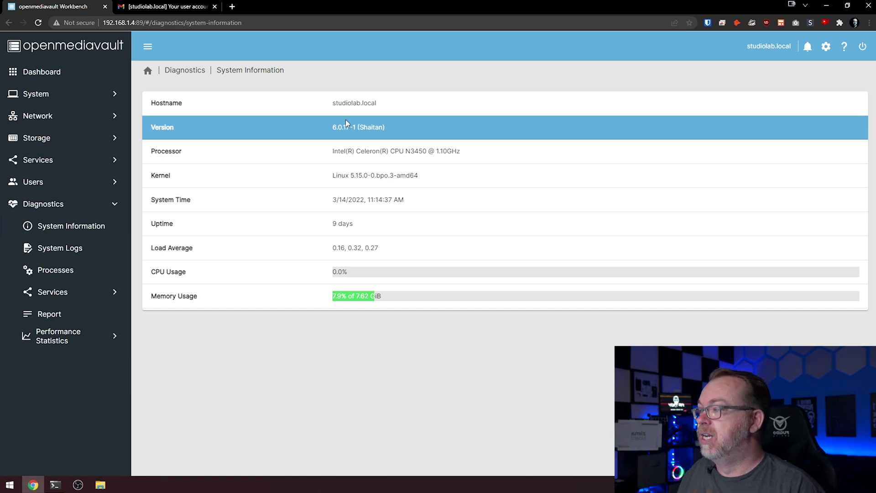
left_click(344, 104)
left_click(341, 237)
left_click(341, 231)
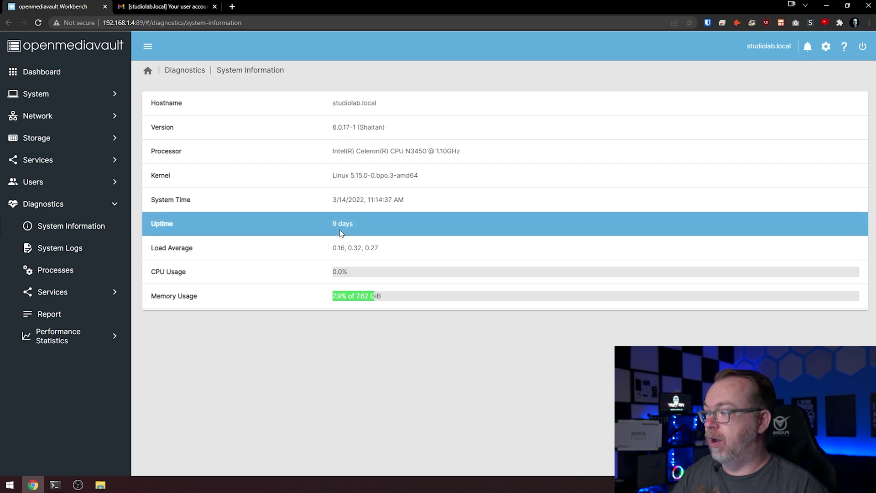
left_click(343, 254)
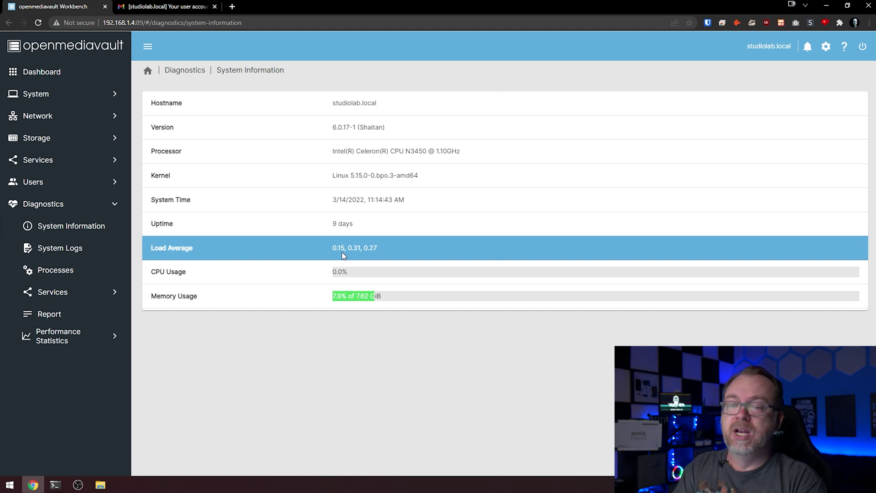
- Glance at the dashboard, then return to System Information to show the load average values
left_click(87, 79)
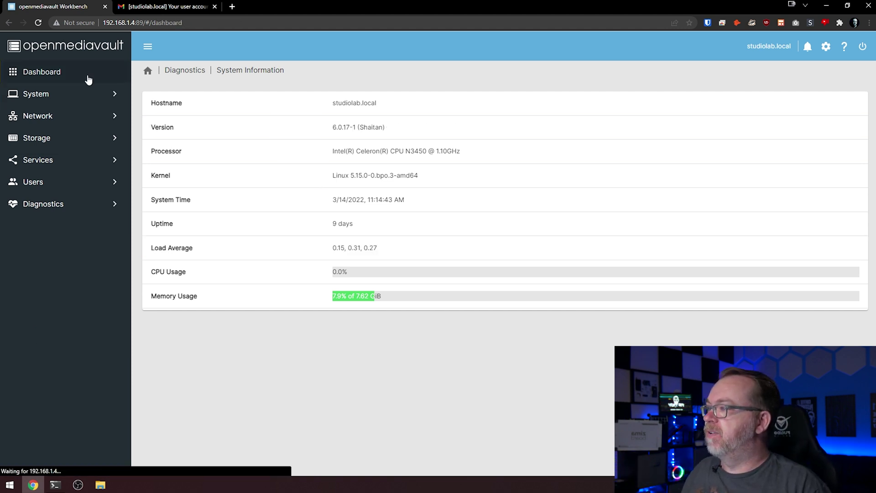
left_click(374, 215)
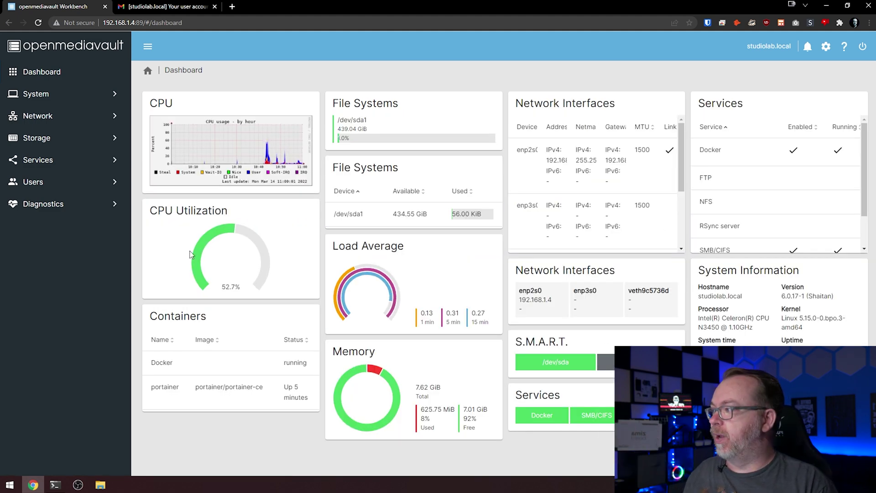
left_click(45, 207)
left_click(54, 228)
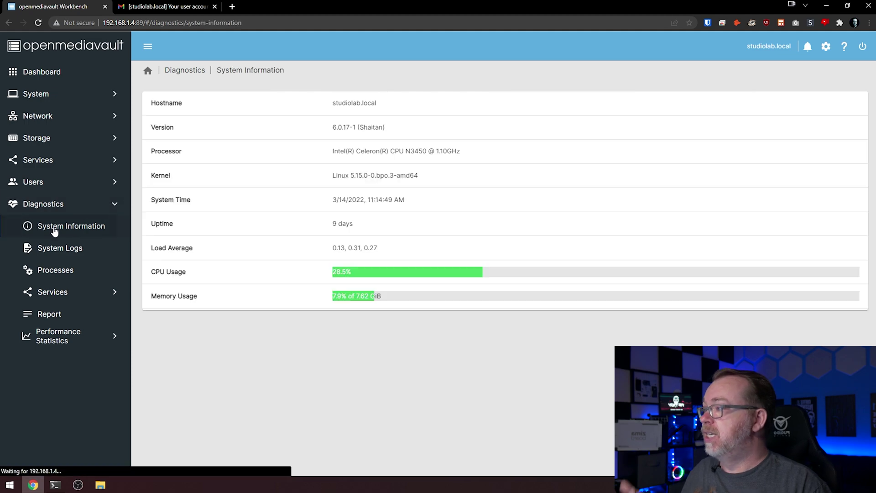
left_click(160, 255)
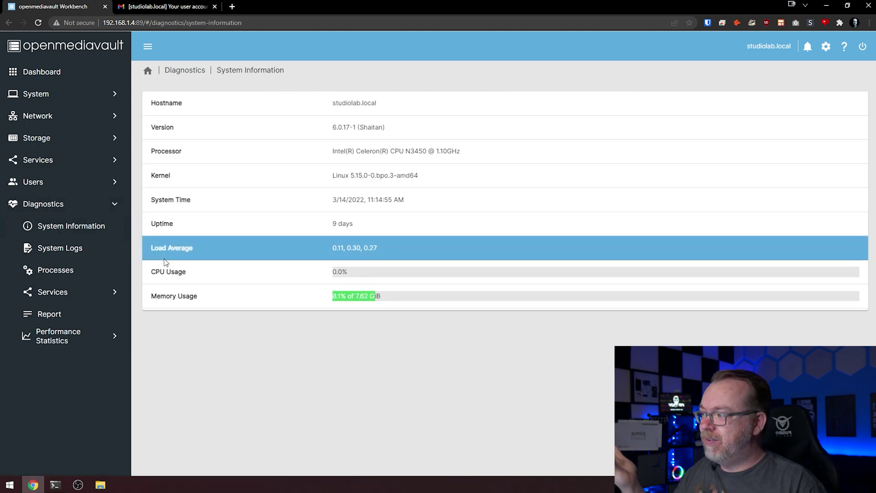
- Open Performance Statistics and scroll through the CPU usage graphs
left_click(58, 341)
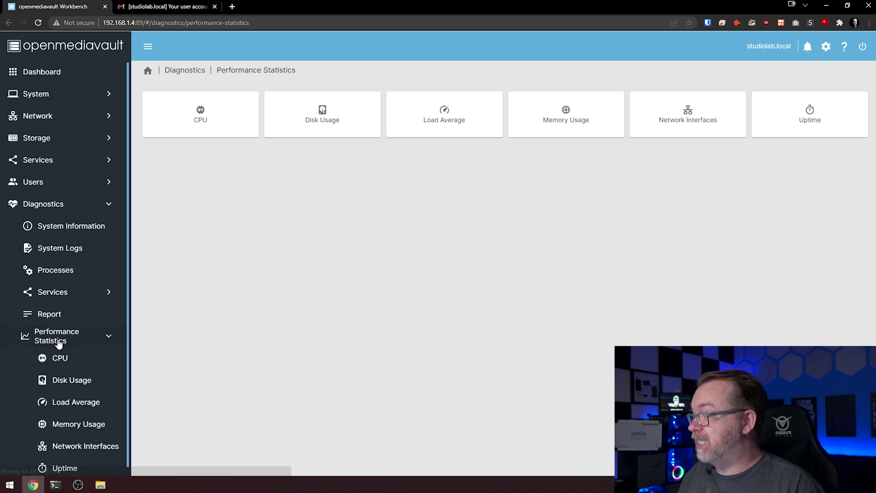
left_click(196, 126)
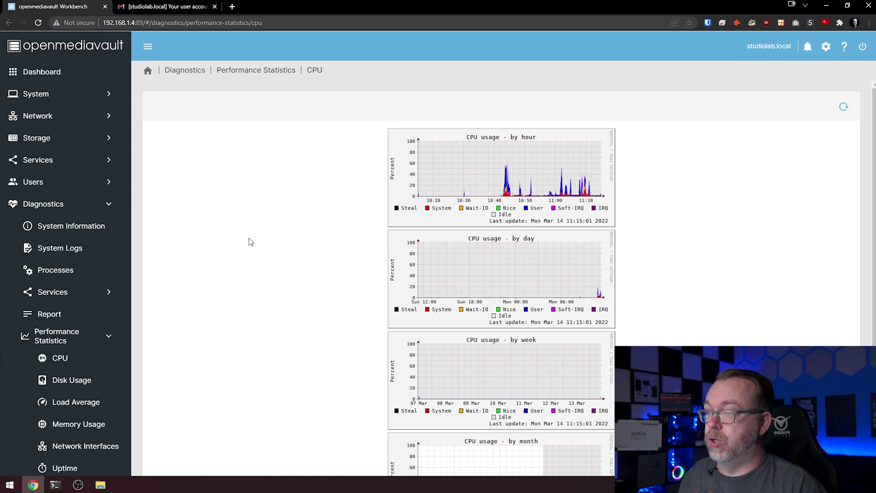
scroll(261, 246, "down", 4)
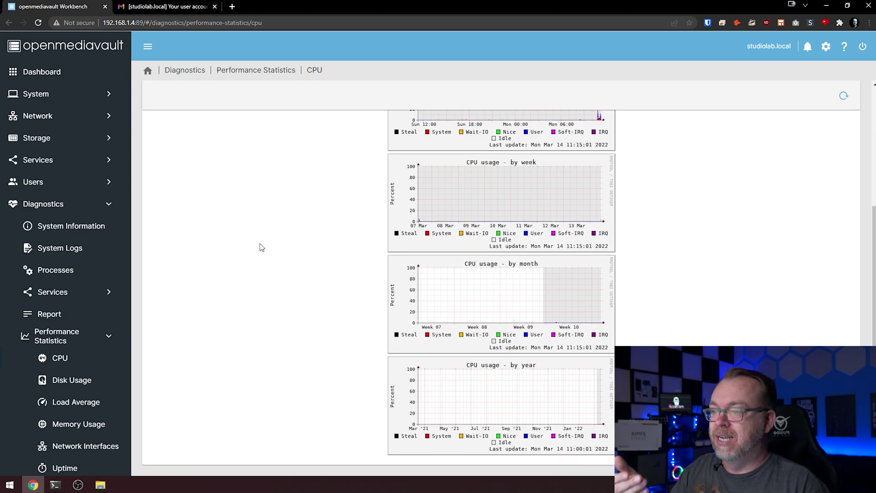
scroll(261, 247, "up", 4)
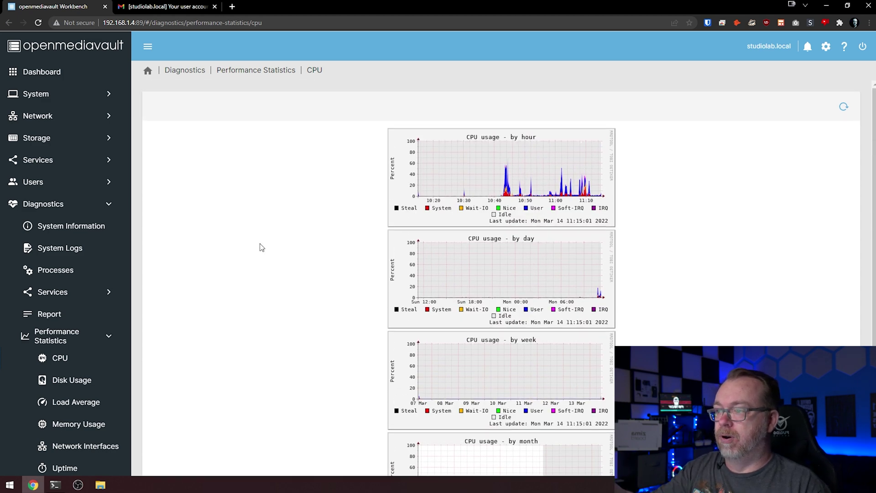
- View the disk usage graphs, then scroll through the hourly-to-yearly load average graphs
left_click(83, 380)
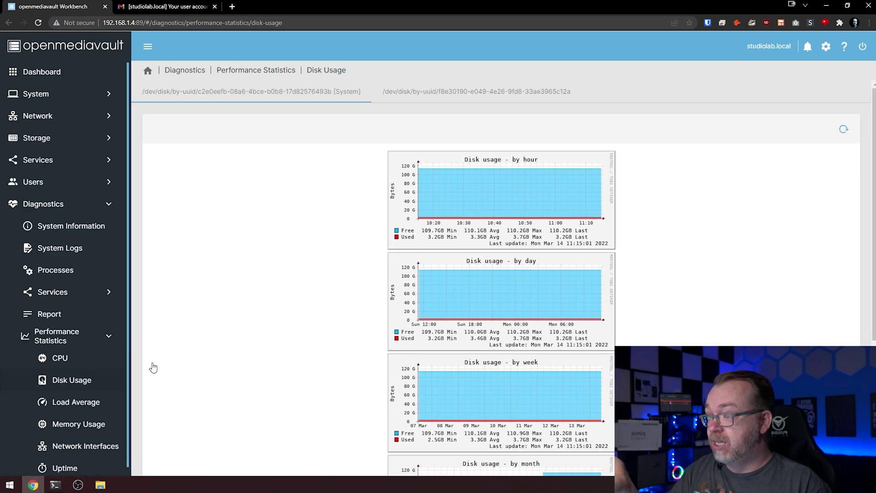
left_click(94, 401)
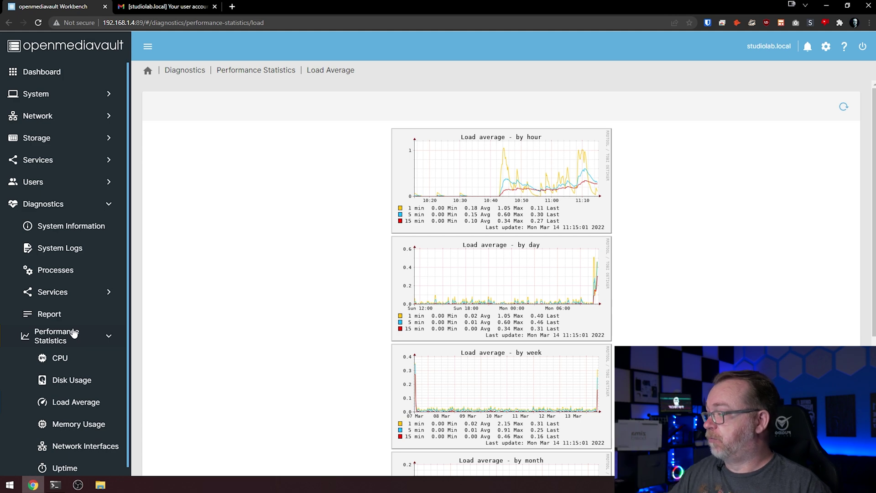
scroll(300, 261, "down", 5)
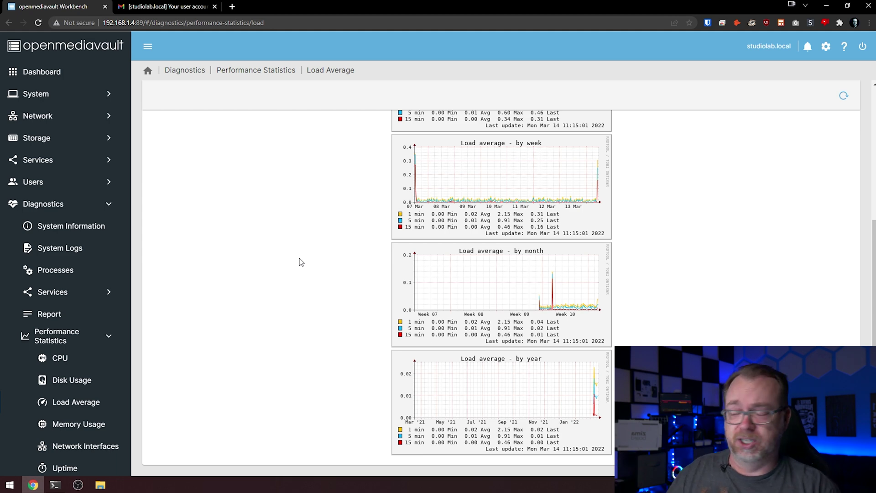
scroll(301, 262, "up", 1)
scroll(151, 295, "down", 1)
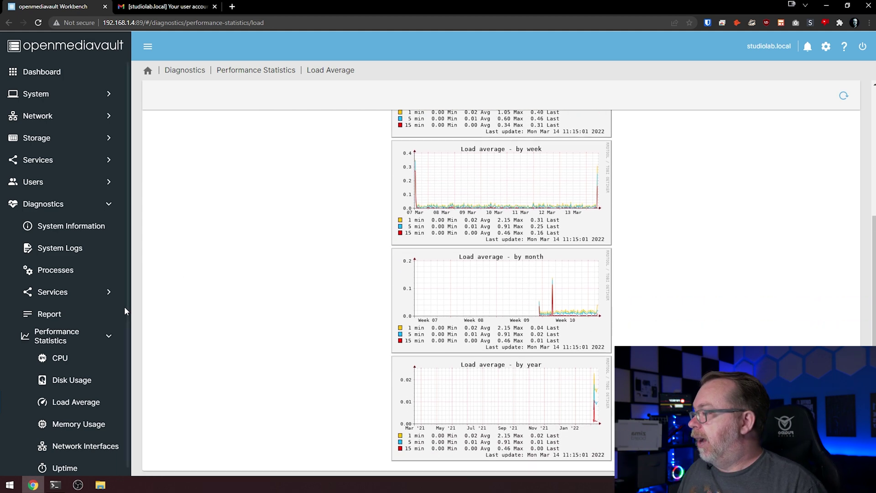
scroll(78, 366, "down", 1)
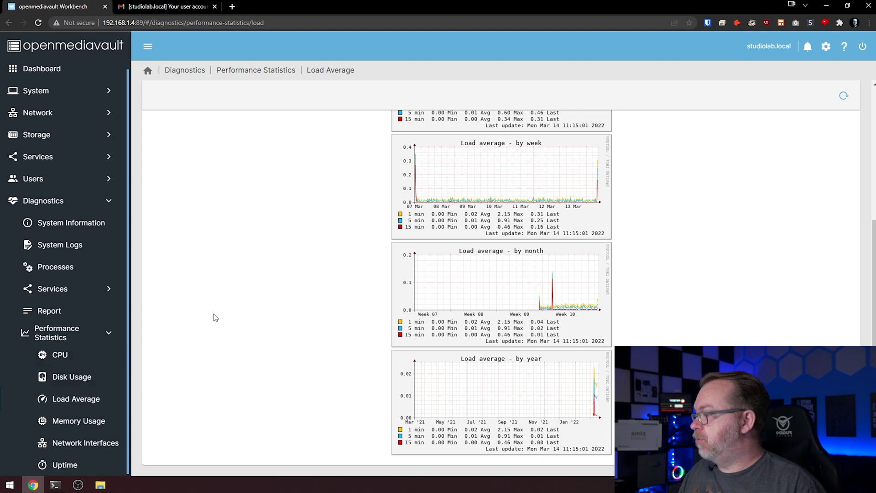
- Generate the full diagnostics report and scroll through it
left_click(71, 312)
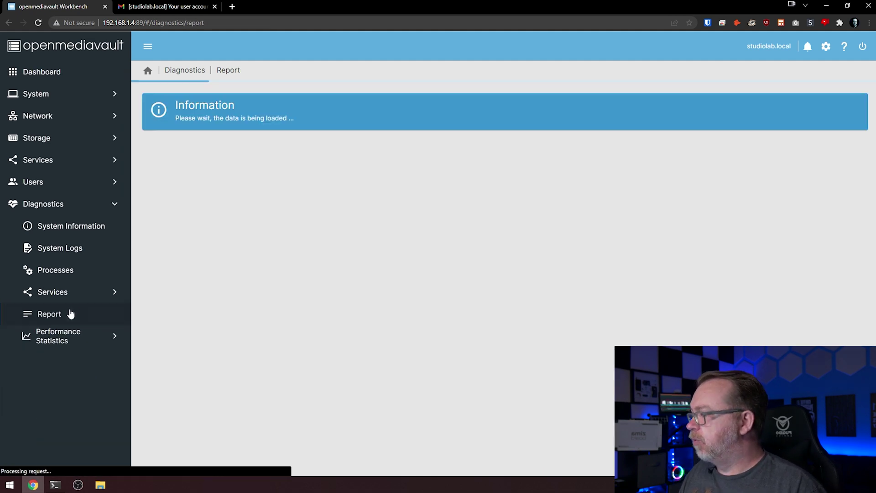
scroll(219, 284, "down", 20)
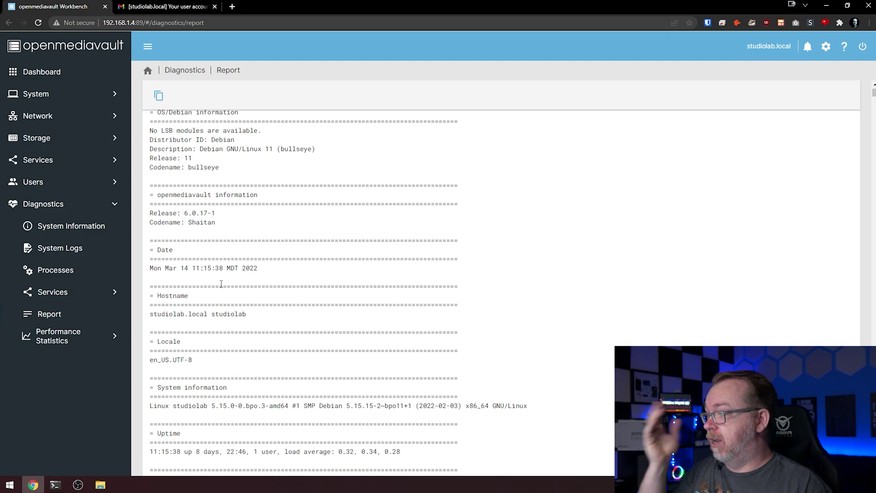
scroll(221, 284, "down", 15)
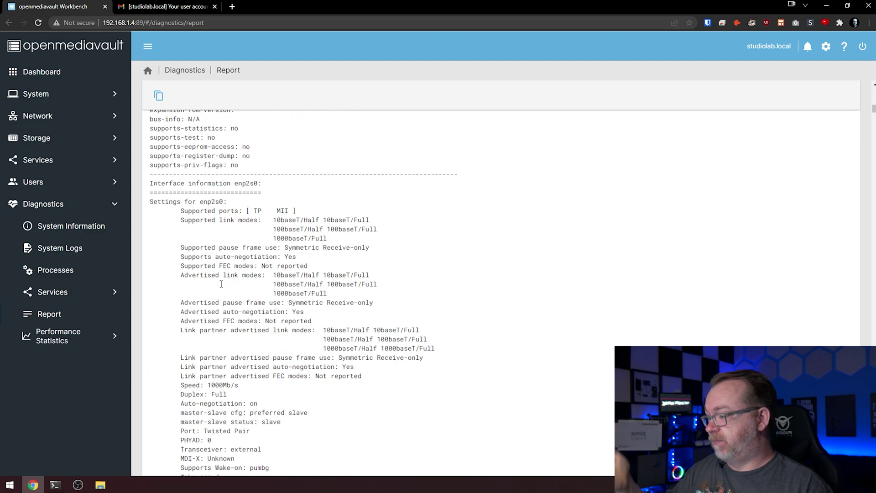
- Check FTP, SMB/CIFS and SSH service status, then show the running processes list
left_click(52, 292)
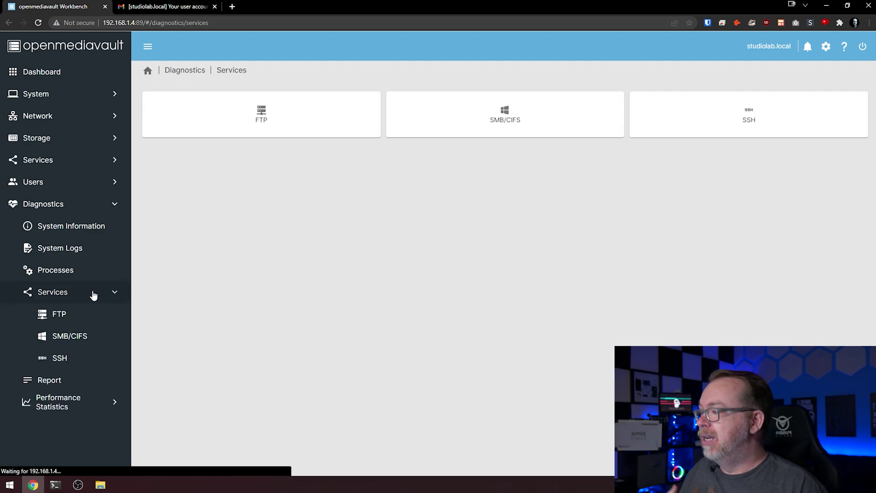
left_click(262, 117)
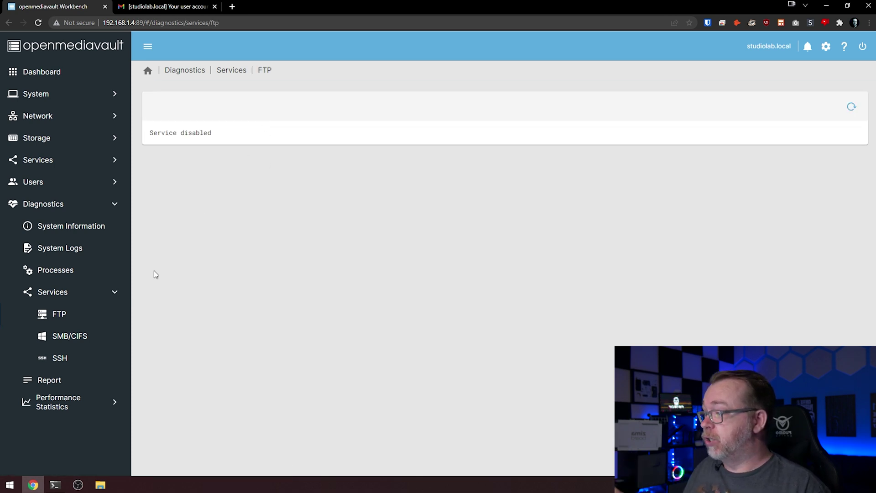
left_click(88, 333)
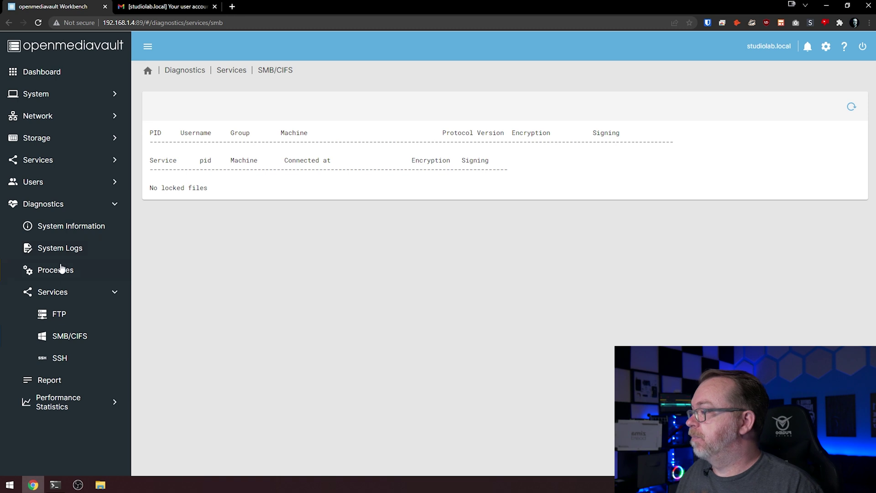
left_click(65, 359)
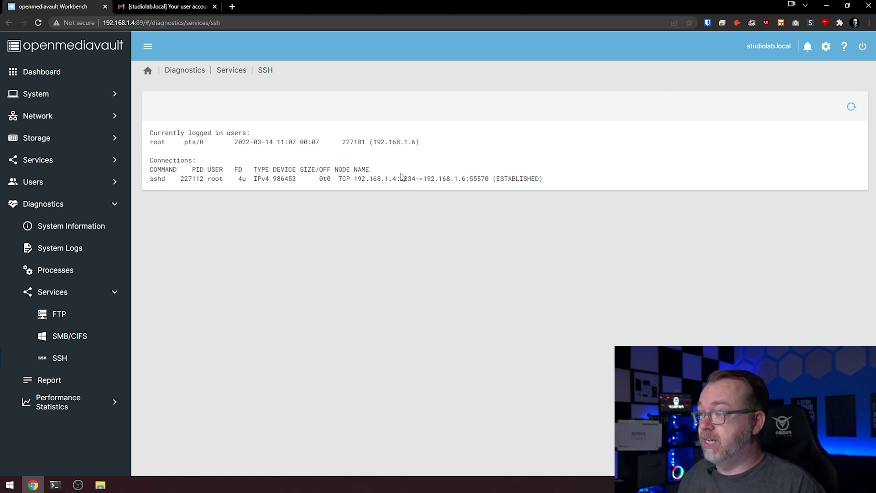
left_click_drag(454, 176, 468, 176)
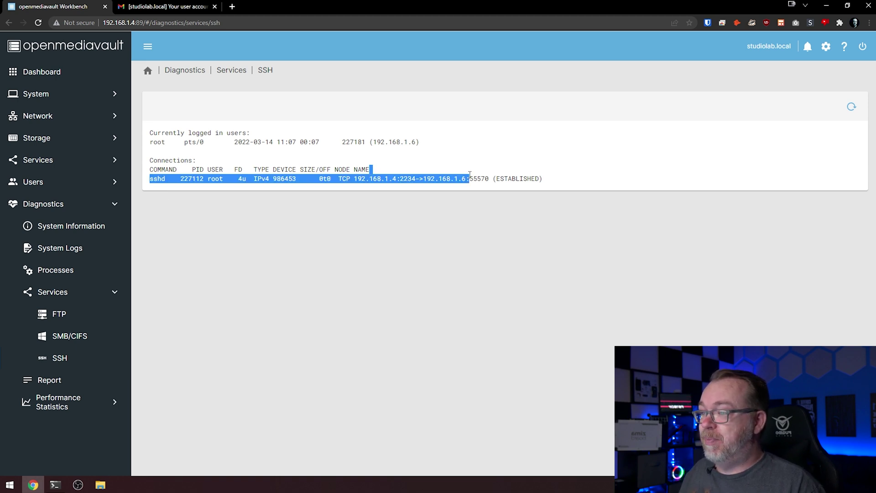
left_click(467, 180)
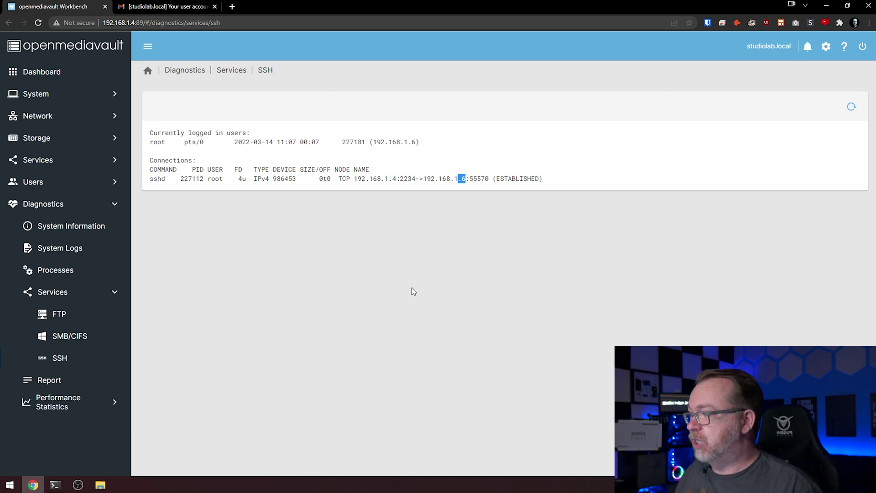
left_click(71, 269)
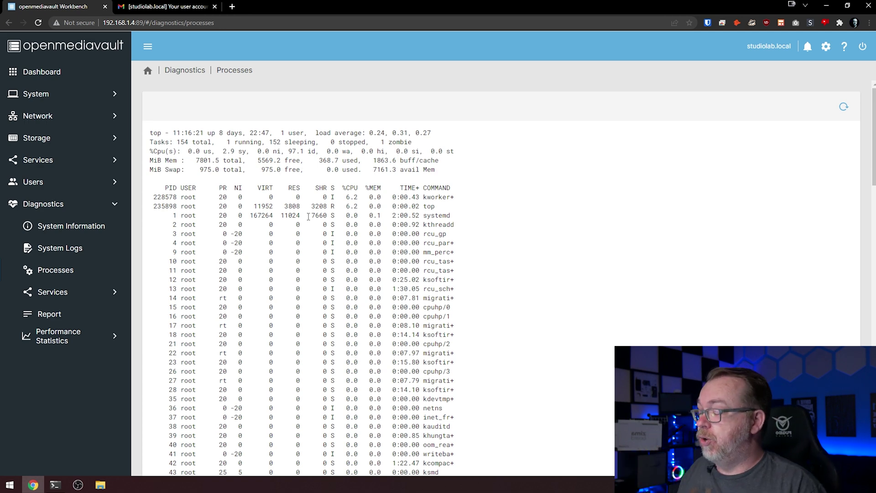
scroll(305, 196, "down", 20)
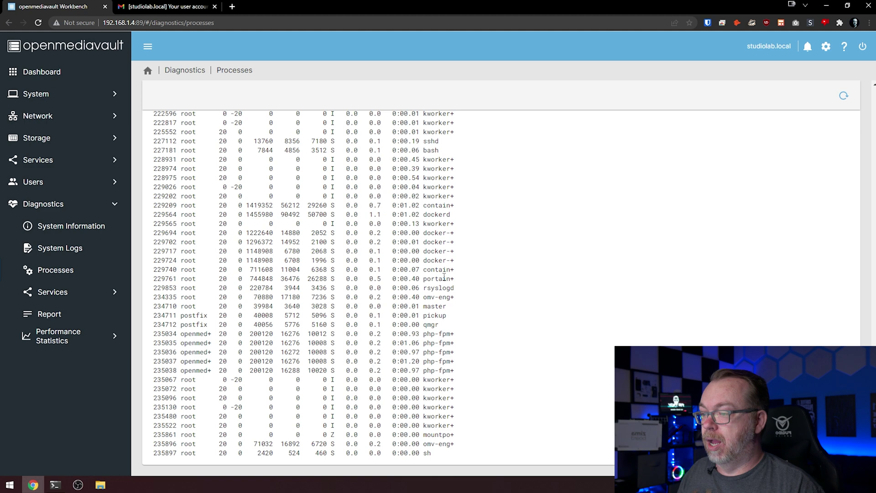
scroll(444, 278, "up", 3)
scroll(428, 196, "up", 2)
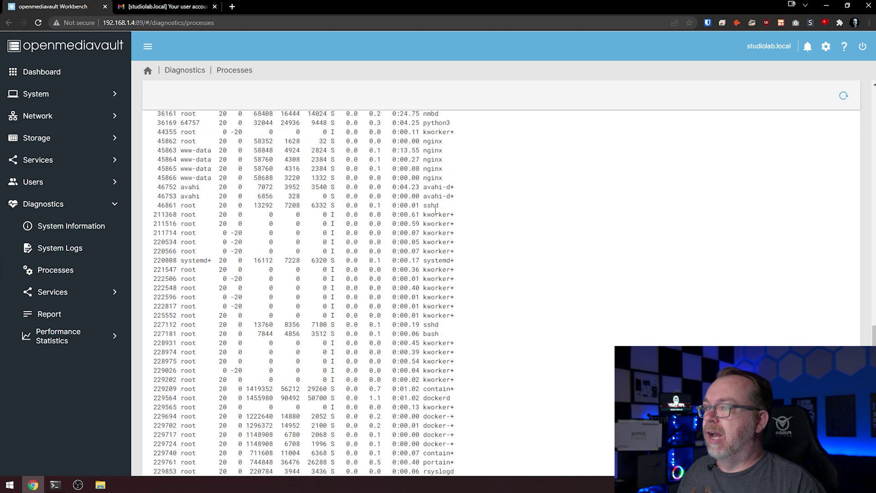
scroll(429, 208, "up", 1)
scroll(429, 208, "up", 9)
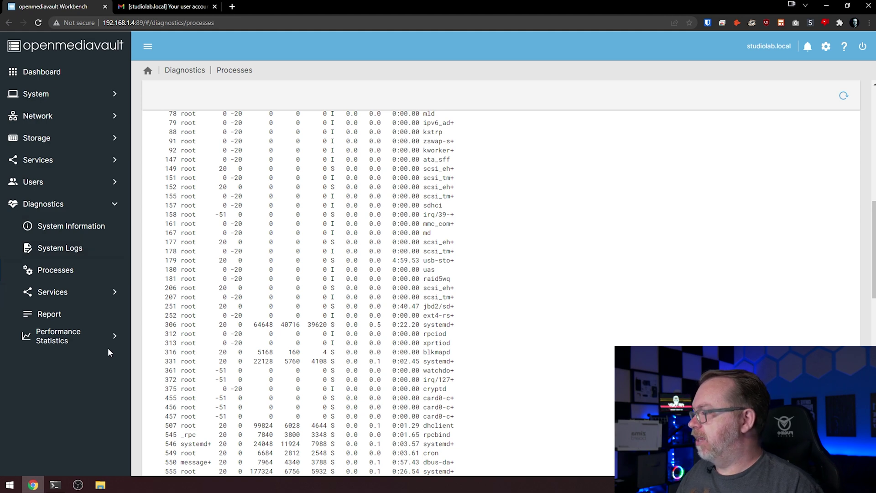
scroll(376, 287, "up", 10)
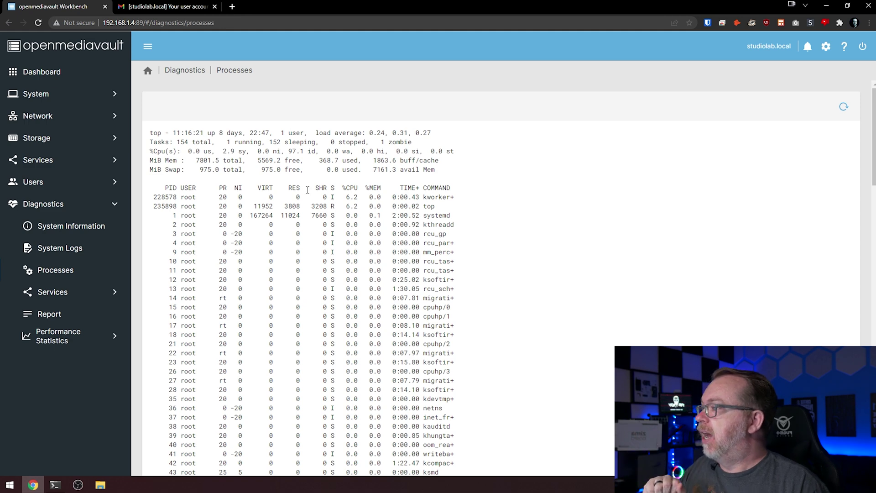
left_click(81, 170)
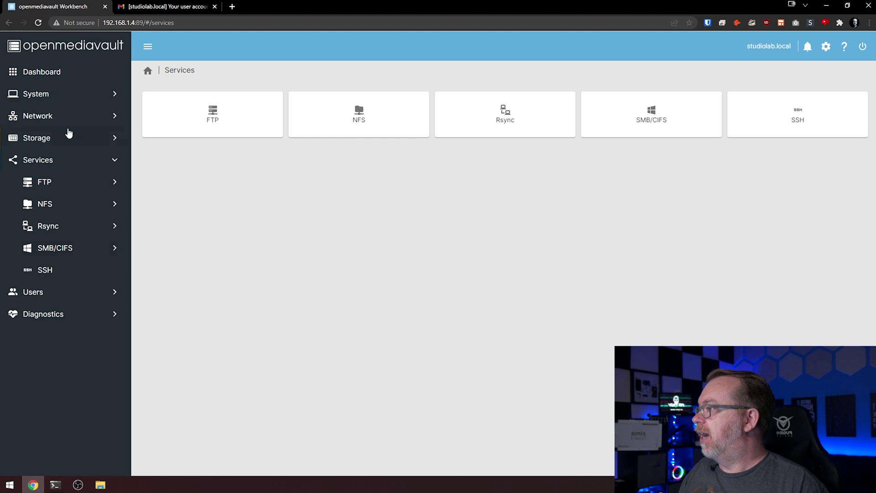
- Browse System settings and the Plugins list, ending on omv-extras with Docker, Portainer and Yacht
left_click(63, 94)
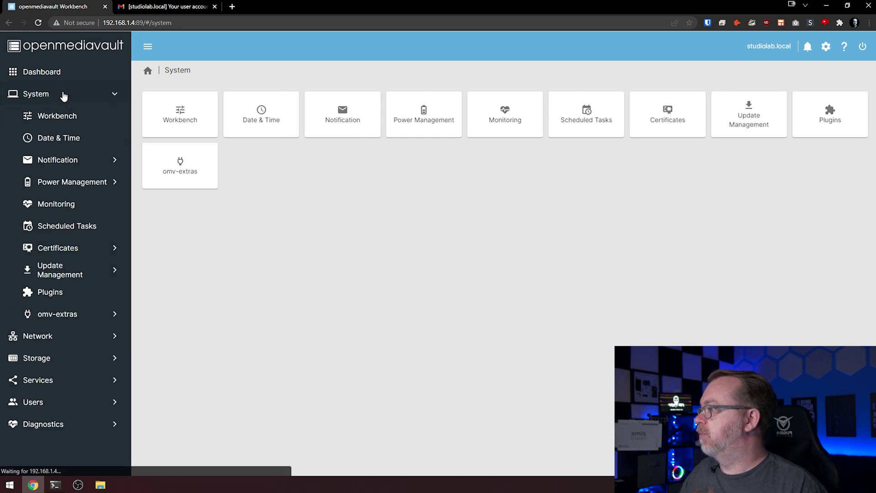
left_click(81, 293)
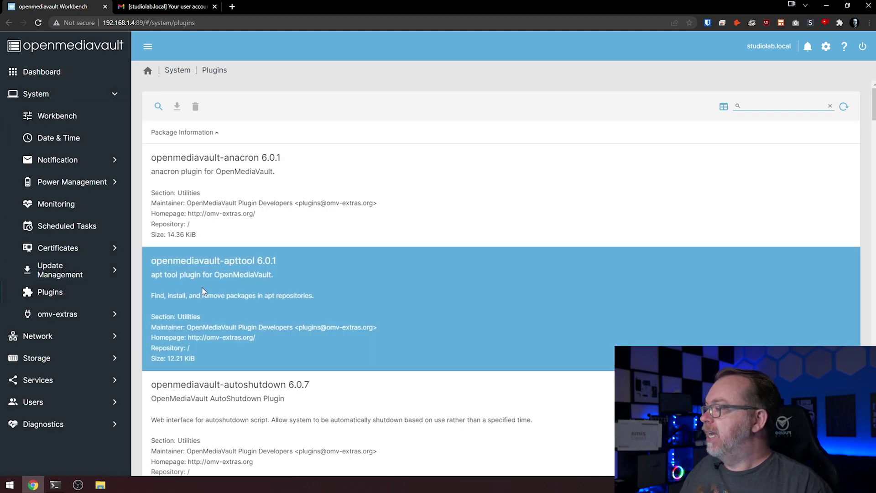
left_click(57, 318)
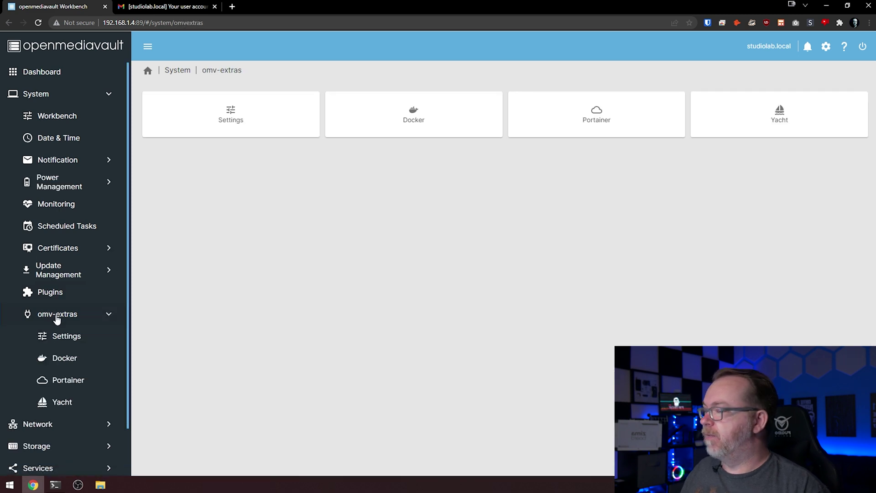